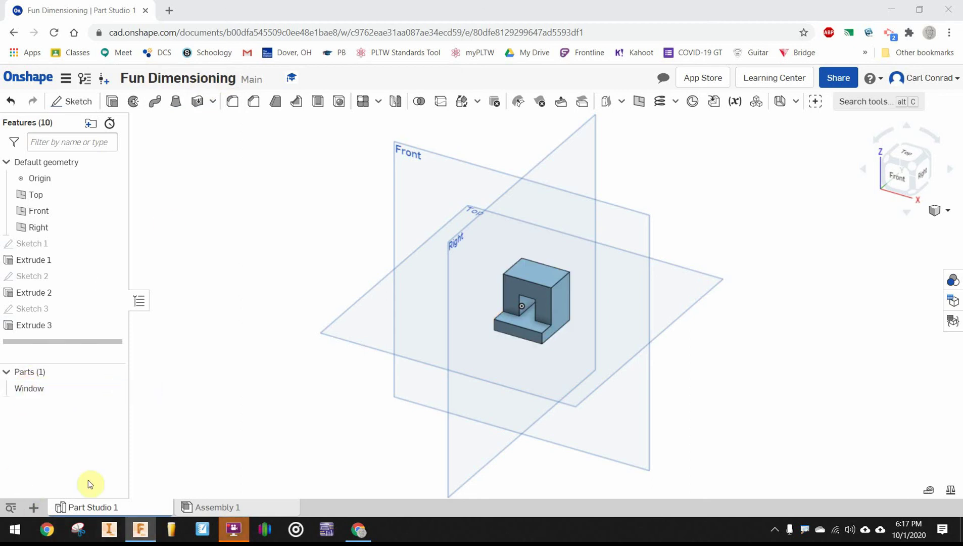
# Add a new empty Part Studio 2 to the Fun Dimensioning document.
pyautogui.click(33, 507)
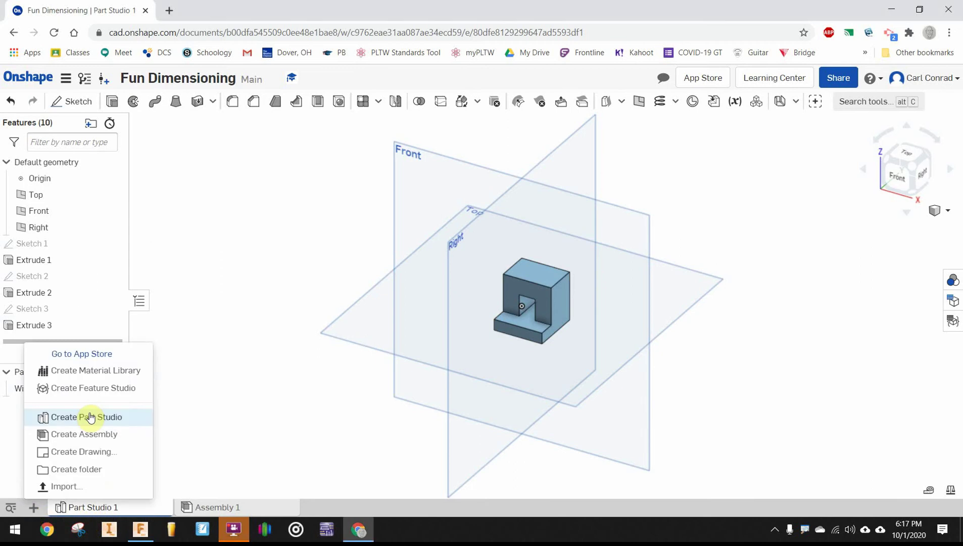
pyautogui.click(84, 420)
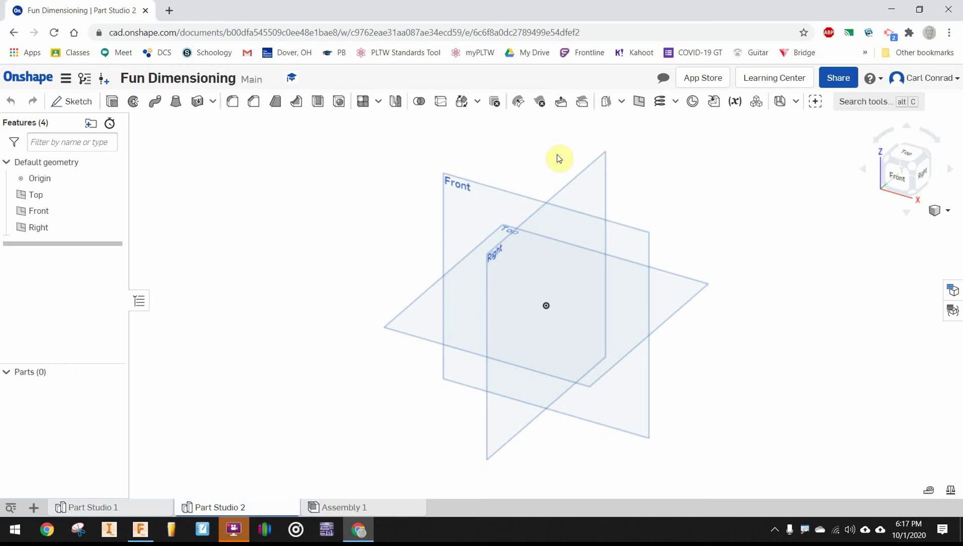
# Start Sketch 1 on the Top plane and view it straight from the top.
pyautogui.click(72, 103)
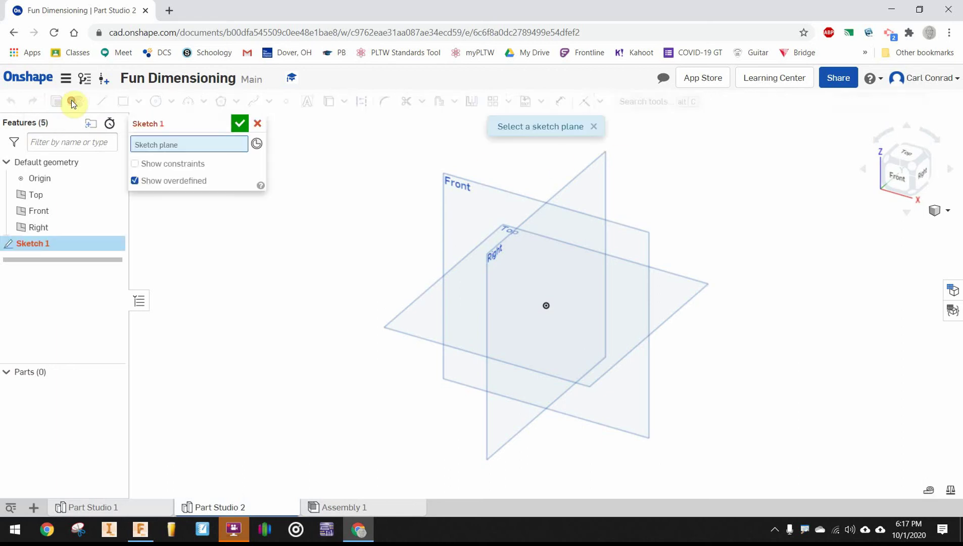
pyautogui.click(404, 328)
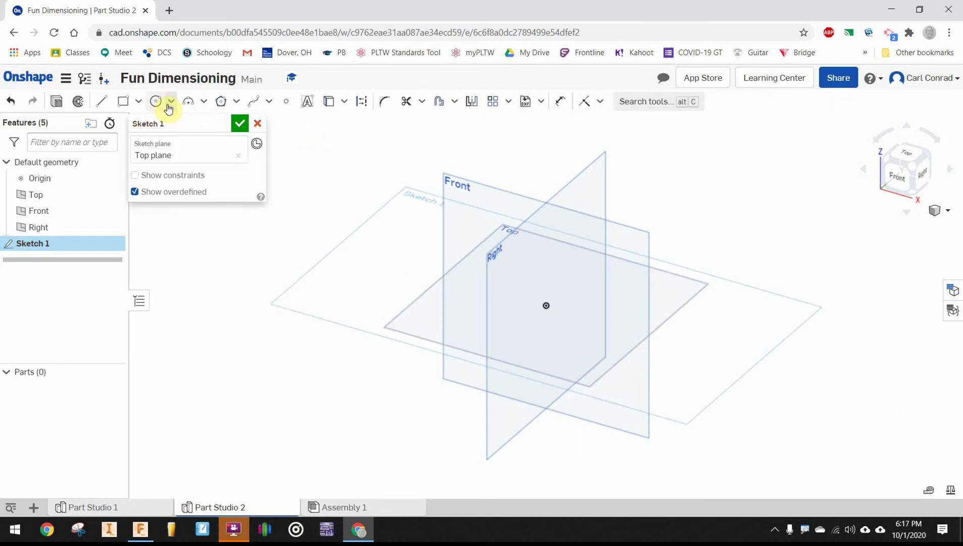
pyautogui.click(900, 151)
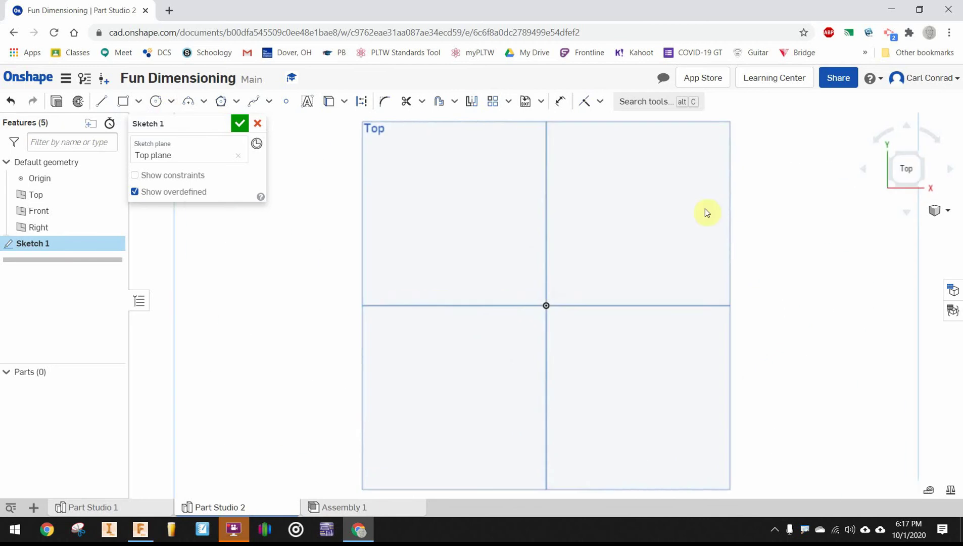
# Draw a center-point rectangle centred on the origin.
pyautogui.click(139, 103)
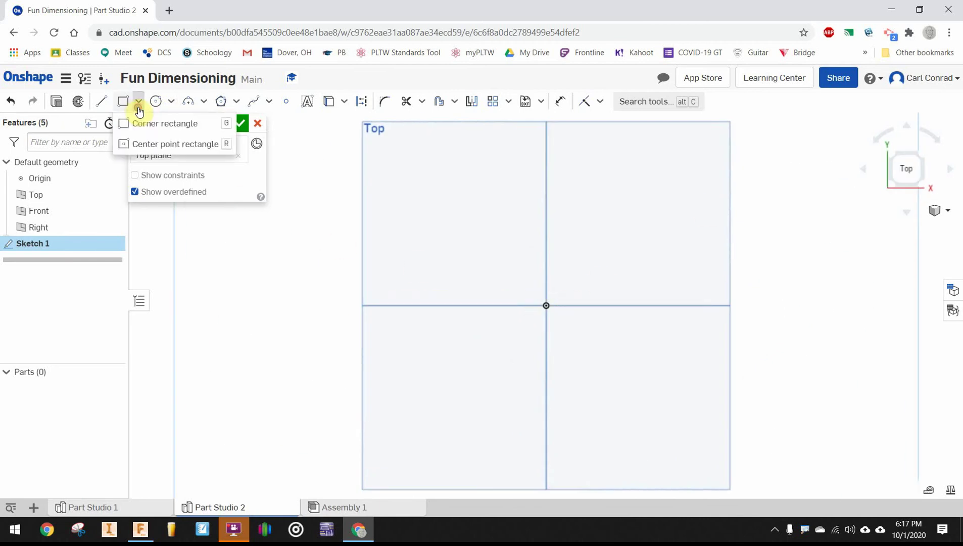
pyautogui.click(138, 103)
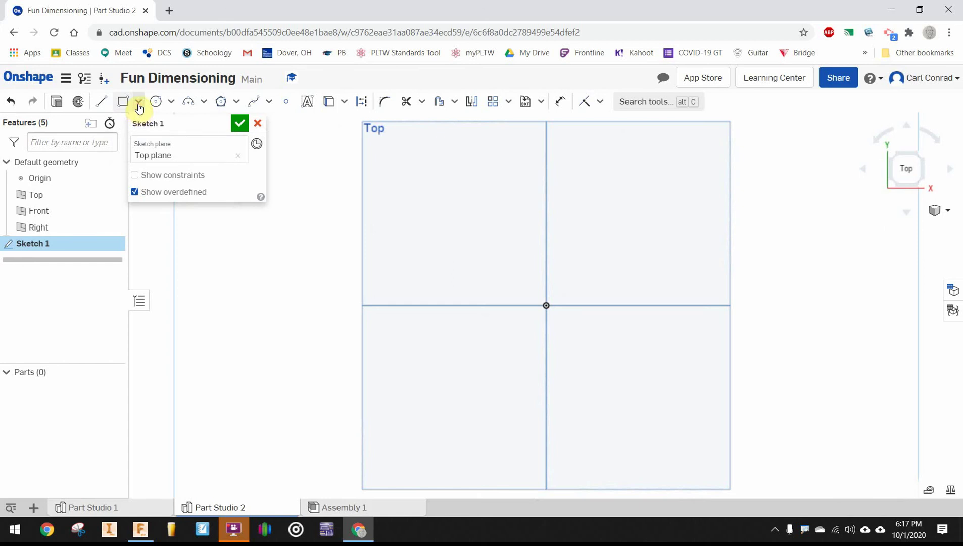
pyautogui.click(137, 103)
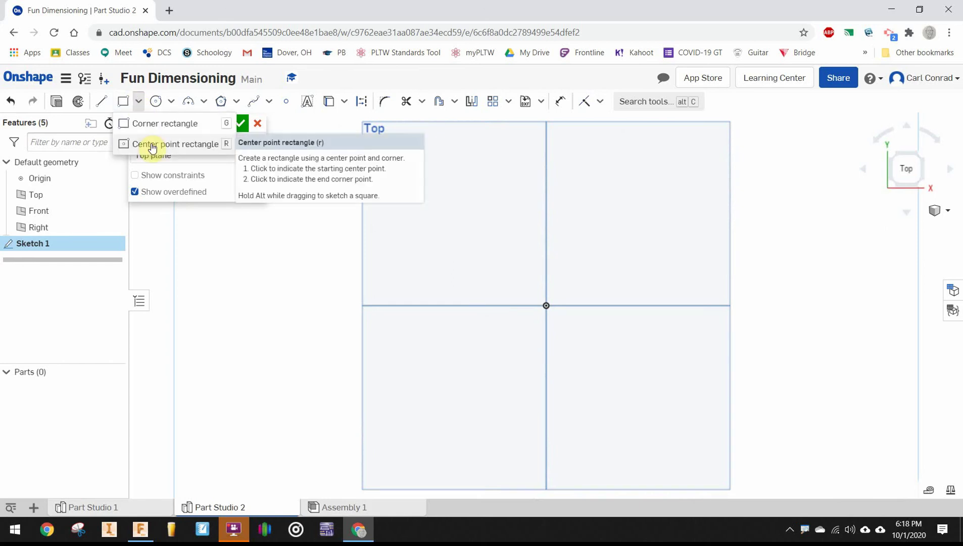
pyautogui.click(153, 145)
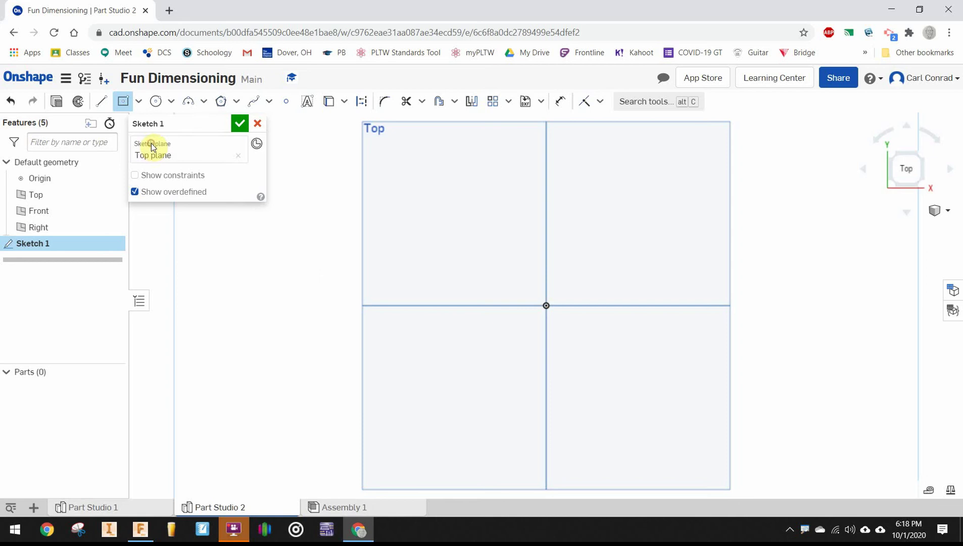
pyautogui.click(544, 305)
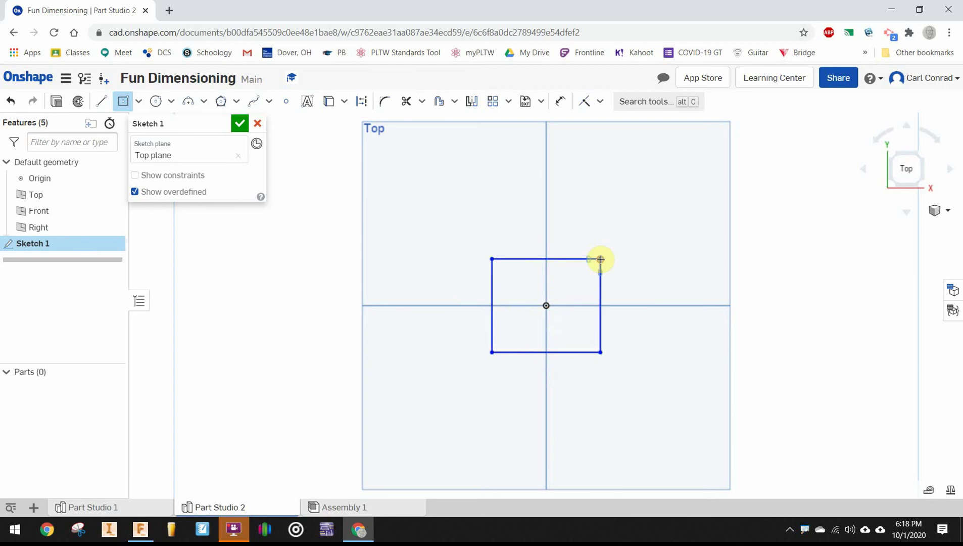
pyautogui.doubleClick(601, 258)
pyautogui.press('Escape')
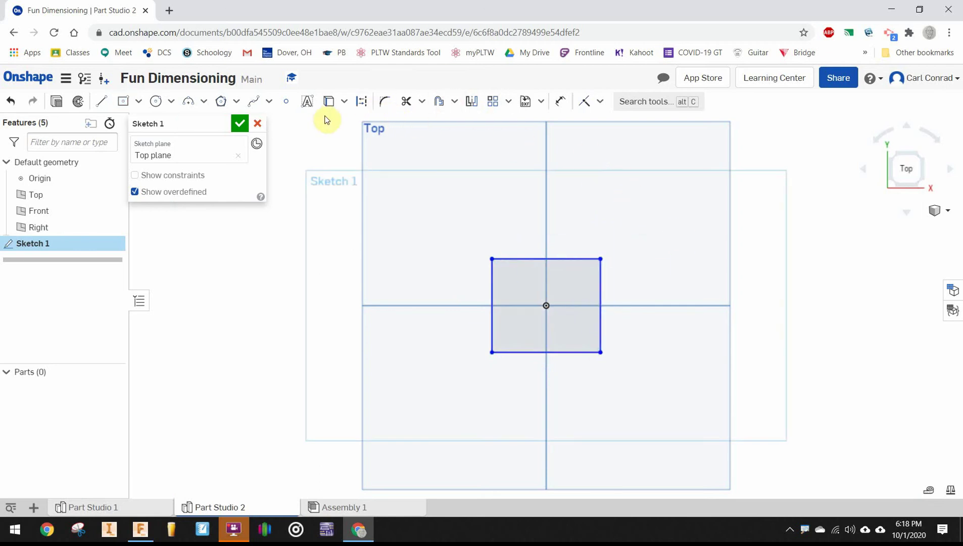
# Dimension the rectangle's width and height to 1.125, accept Sketch 1, and return to isometric view.
pyautogui.click(560, 101)
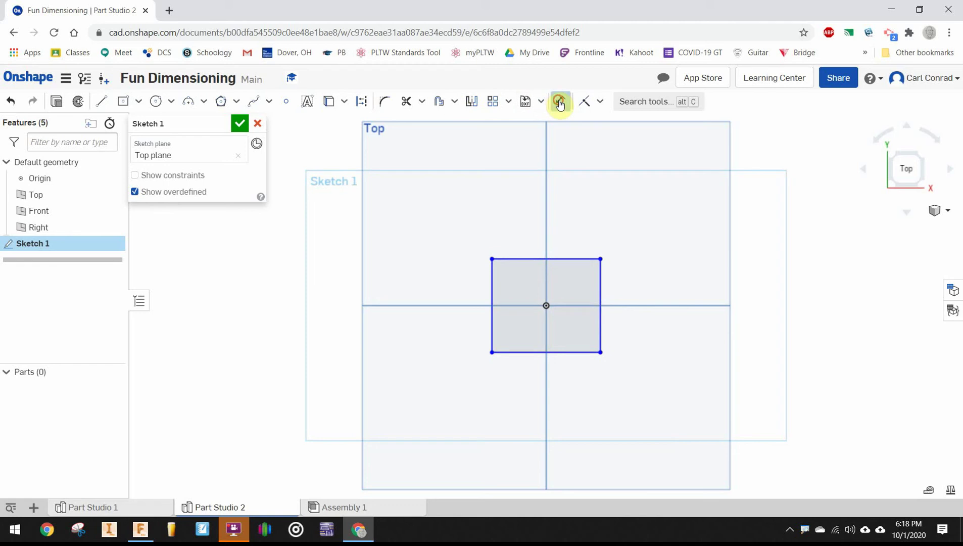
pyautogui.click(572, 354)
pyautogui.click(576, 381)
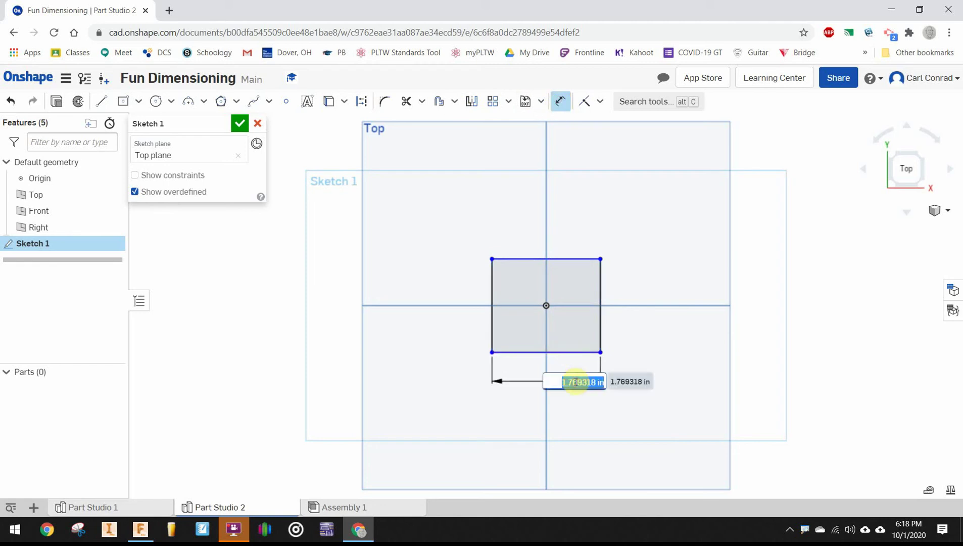
pyautogui.write('1.125')
pyautogui.press('Return')
pyautogui.doubleClick(581, 314)
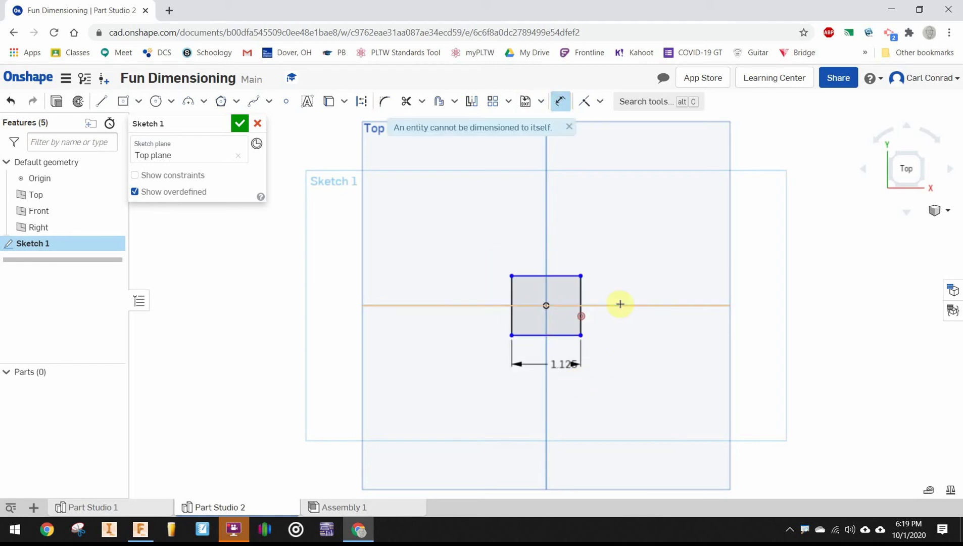
pyautogui.click(580, 288)
pyautogui.click(622, 291)
pyautogui.write('1')
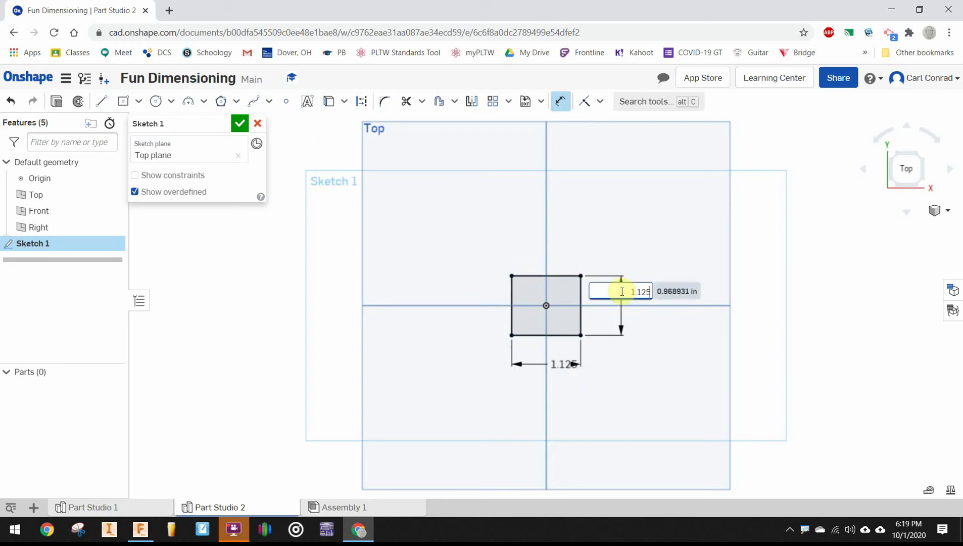
pyautogui.write('.125')
pyautogui.press('Return')
pyautogui.click(239, 123)
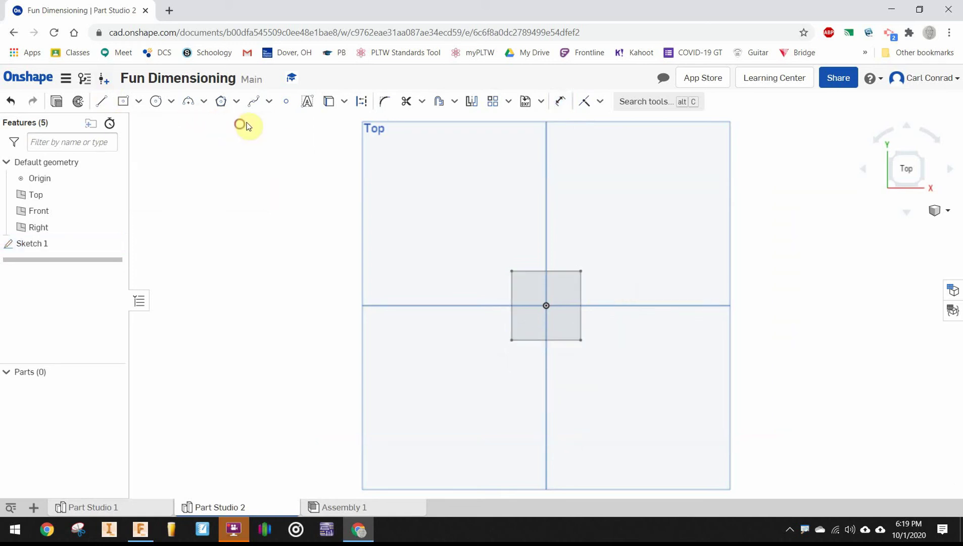
pyautogui.click(888, 182)
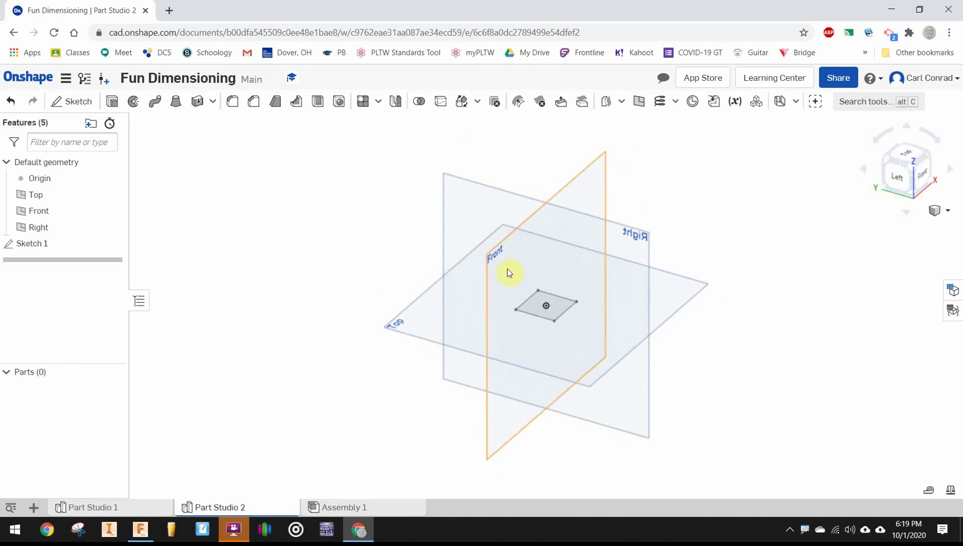
# Extrude the Sketch 1 square 0.375 in to create the base block Part 1.
pyautogui.click(921, 179)
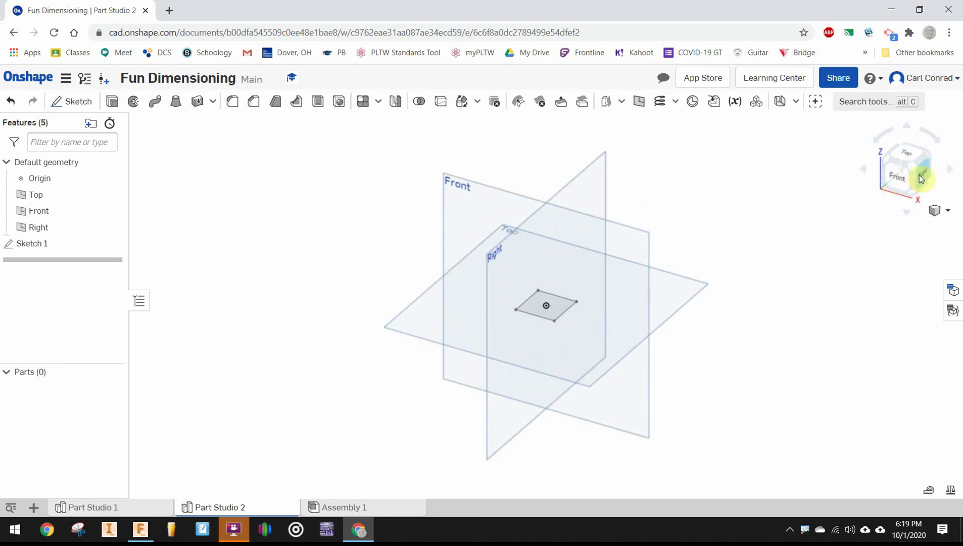
pyautogui.click(112, 101)
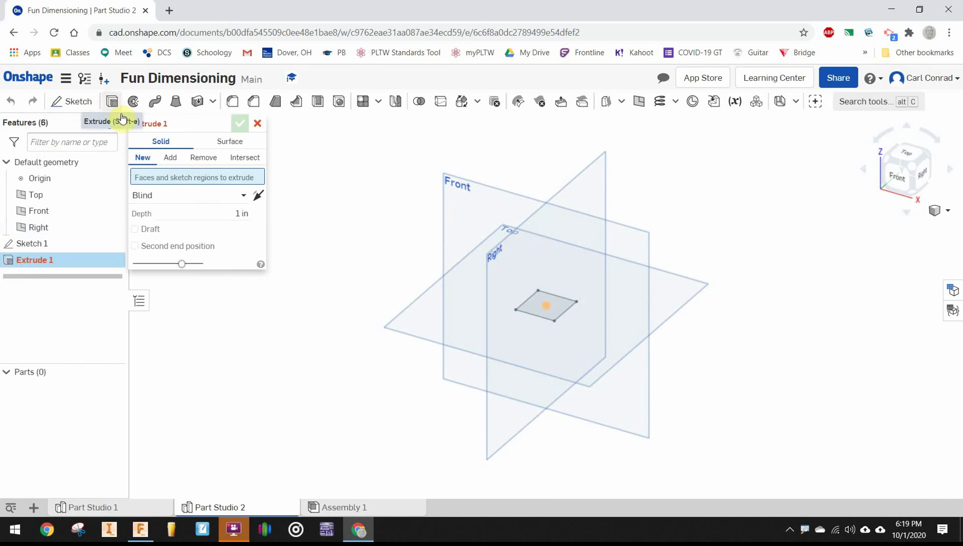
pyautogui.click(540, 310)
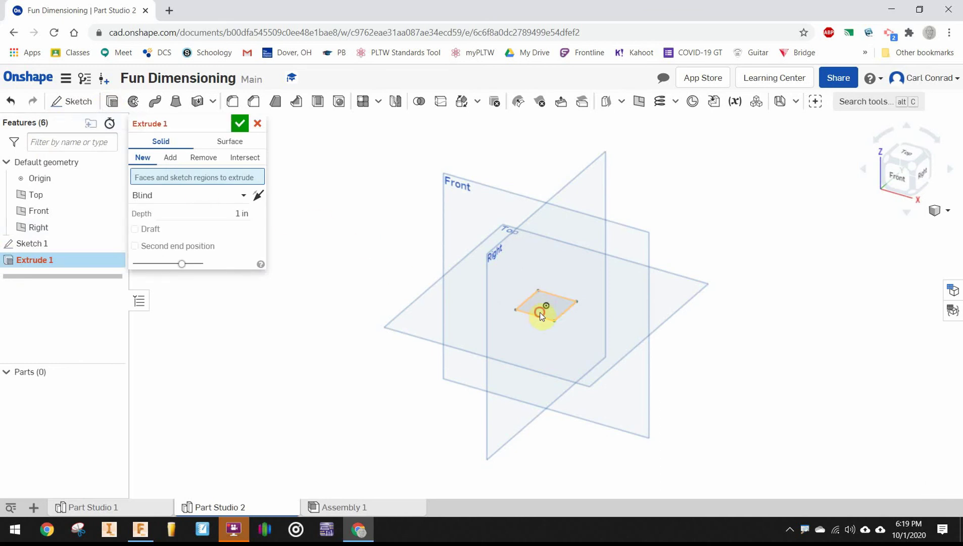
pyautogui.click(221, 228)
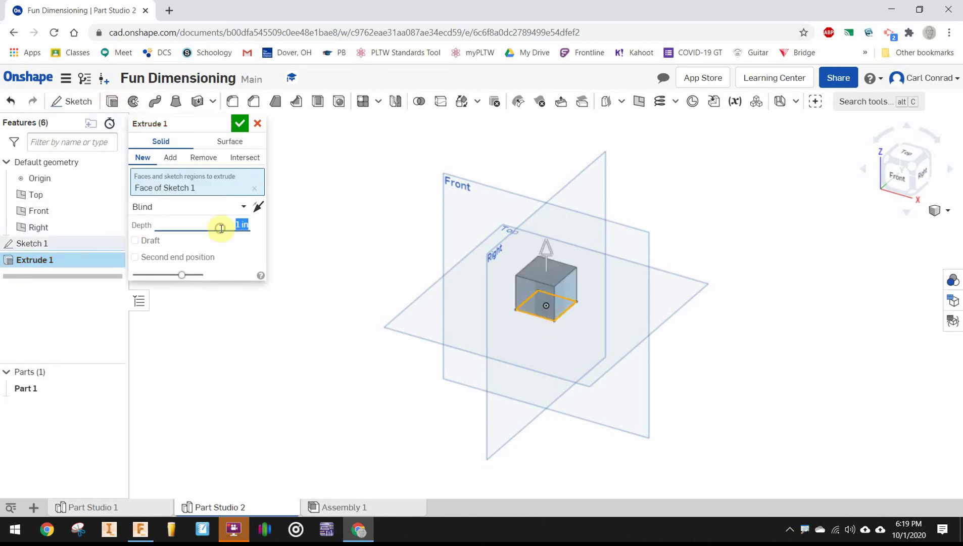
pyautogui.write('.375')
pyautogui.press('Return')
# Start Sketch 2 on the base block's top face, viewed straight from above.
pyautogui.click(66, 103)
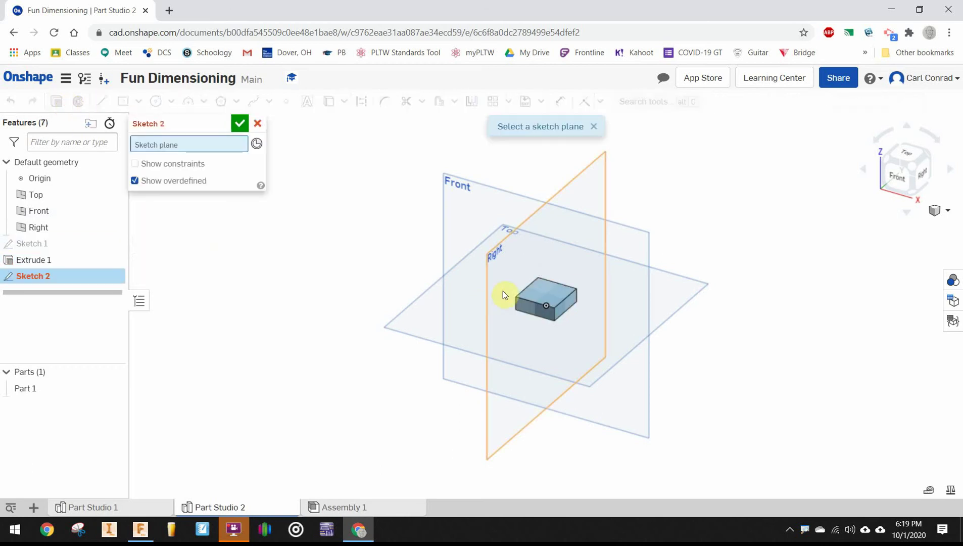
pyautogui.click(552, 294)
pyautogui.click(906, 152)
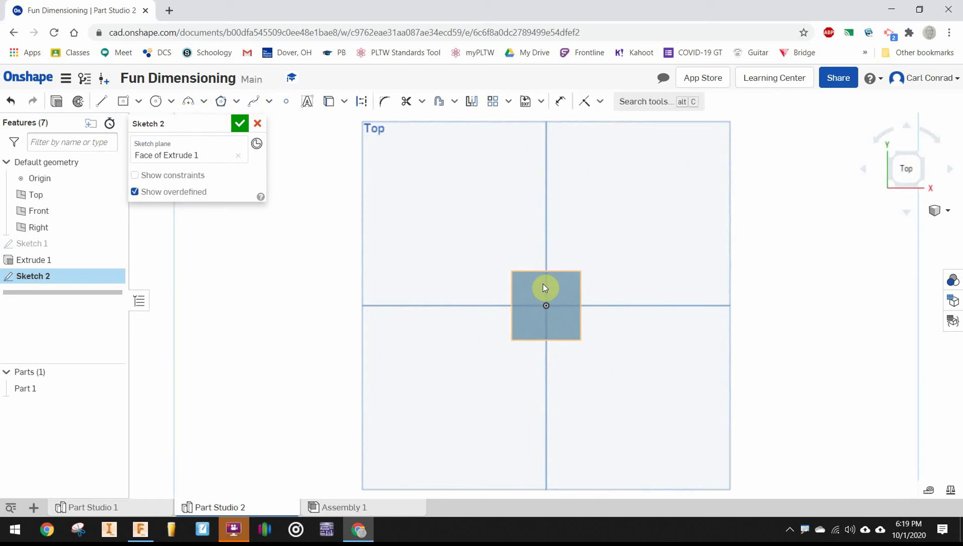
pyautogui.scroll(3, 548, 313)
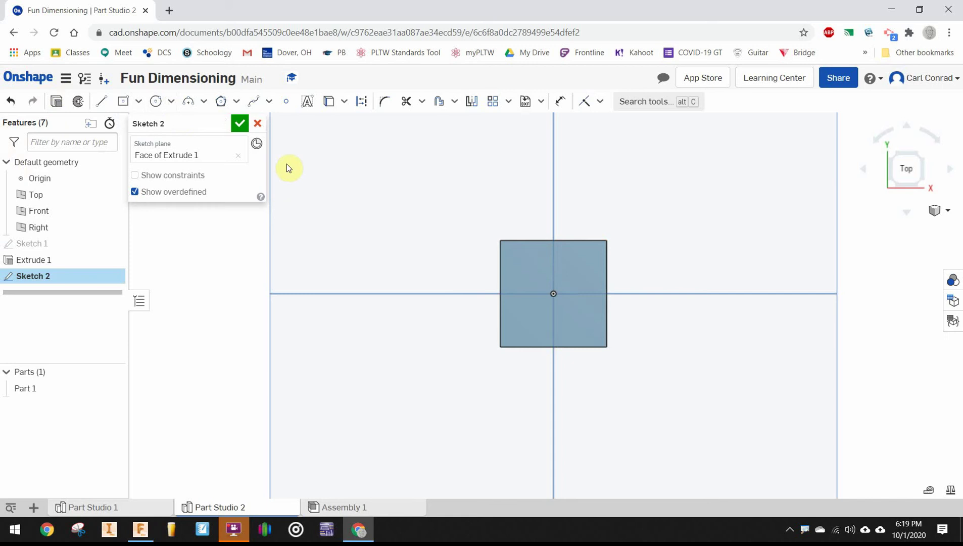
pyautogui.click(155, 103)
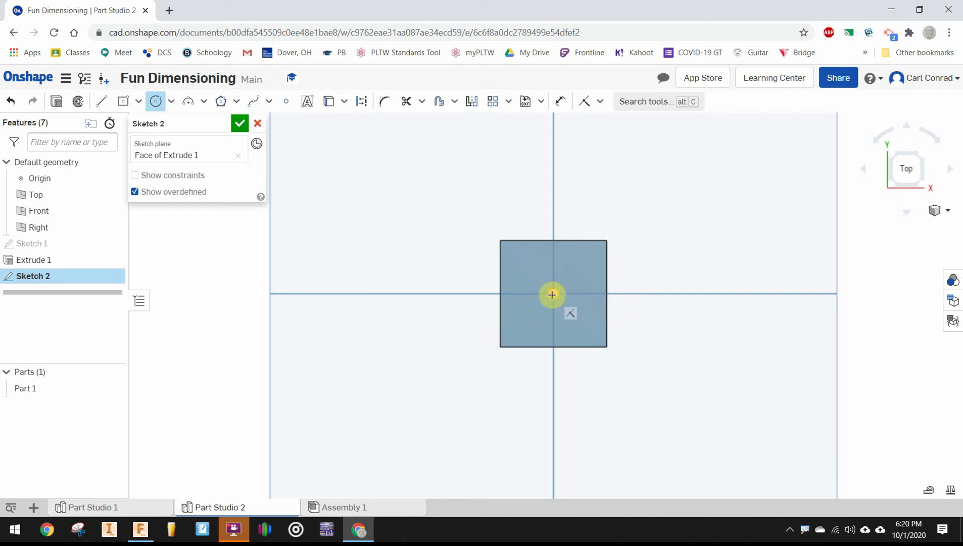
# Draw a circle centred on the sketch origin inside the square.
pyautogui.click(552, 294)
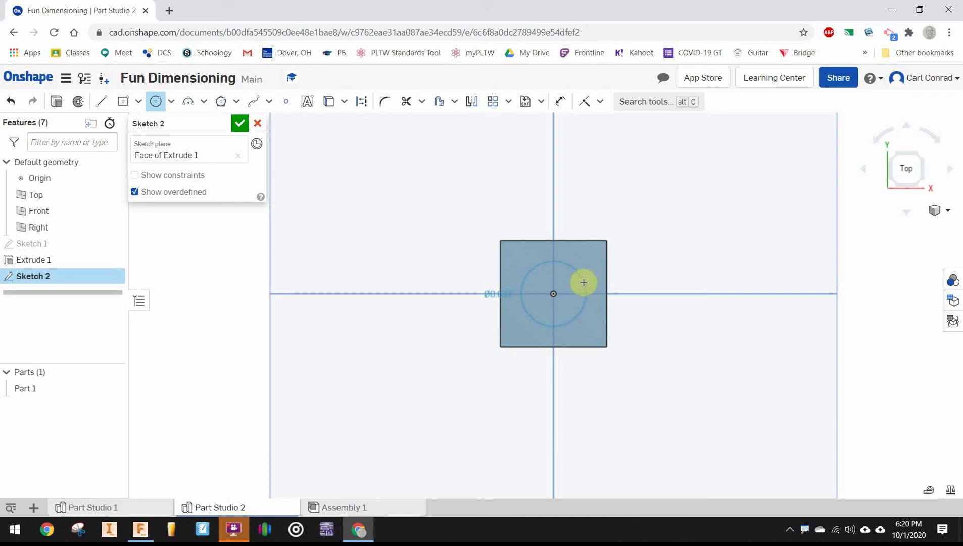
pyautogui.click(584, 281)
pyautogui.click(584, 281)
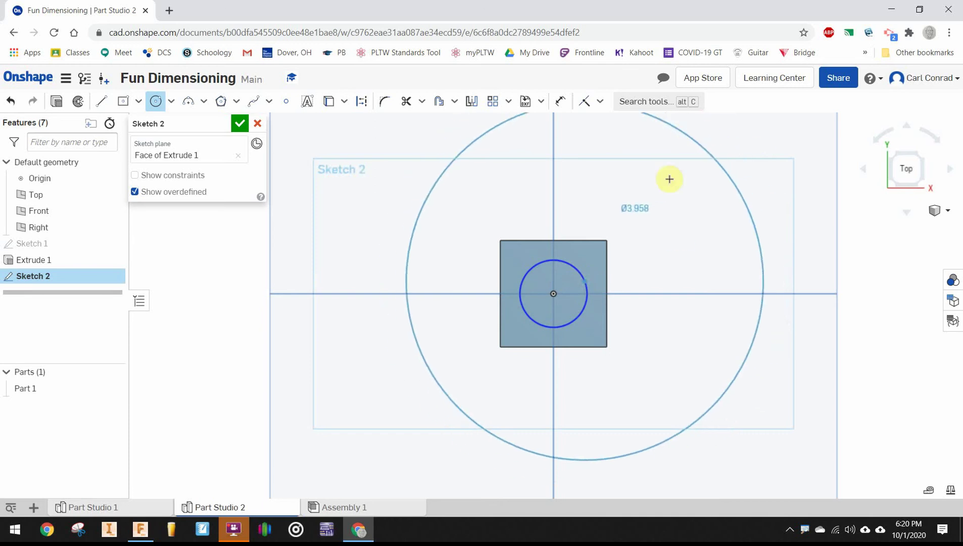
pyautogui.press('Escape')
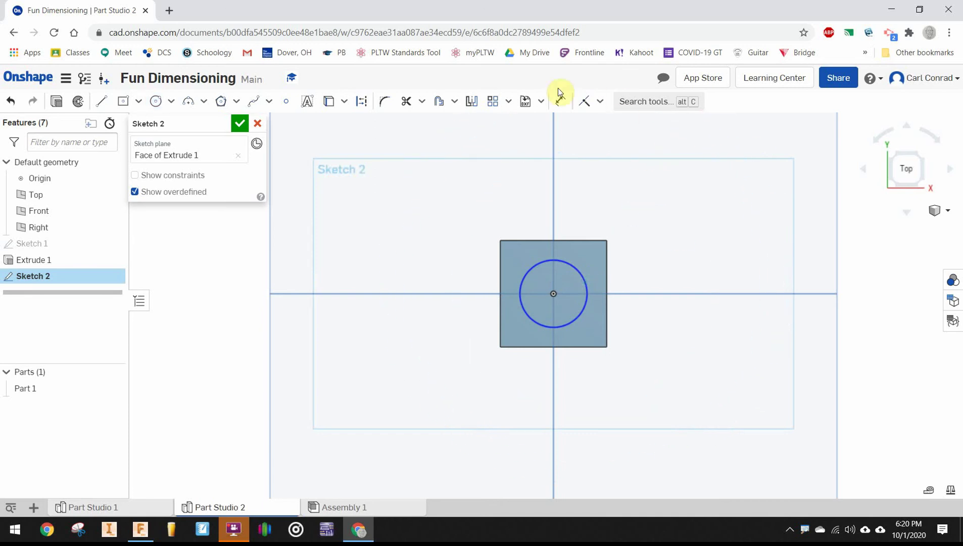
# Dimension the circle's diameter to 0.625 and finish Sketch 2.
pyautogui.click(560, 104)
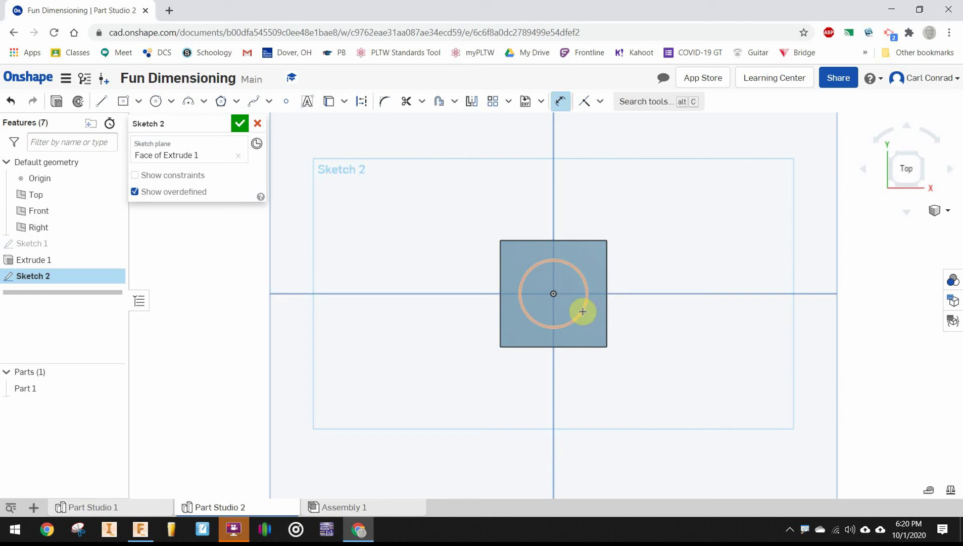
pyautogui.click(647, 336)
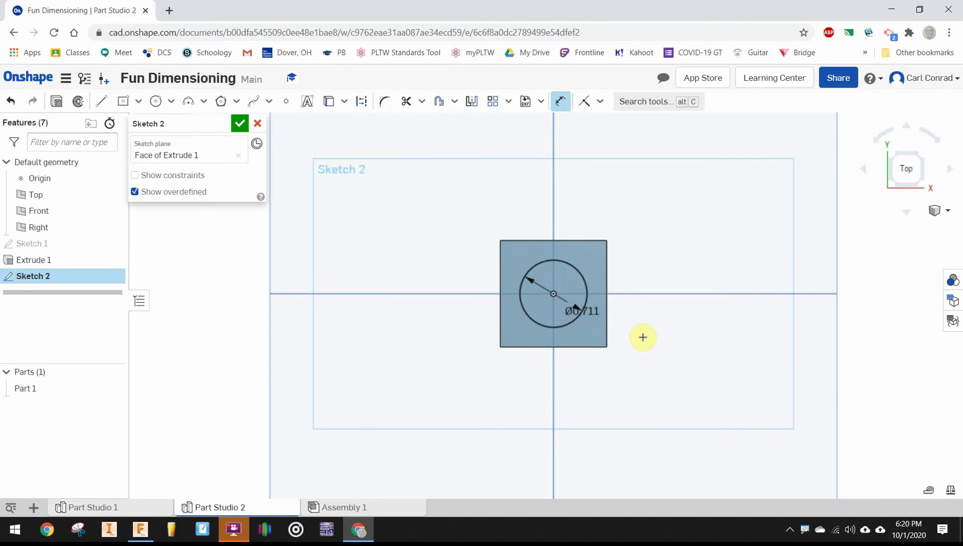
pyautogui.scroll(5, 643, 336)
pyautogui.write('.62')
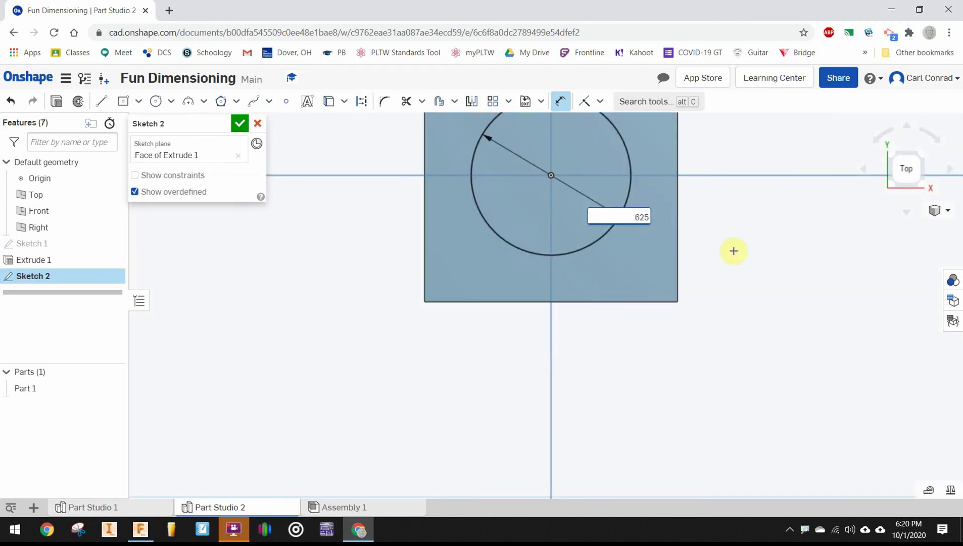
pyautogui.write('5')
pyautogui.press('Return')
pyautogui.scroll(2, 847, 211)
pyautogui.click(239, 123)
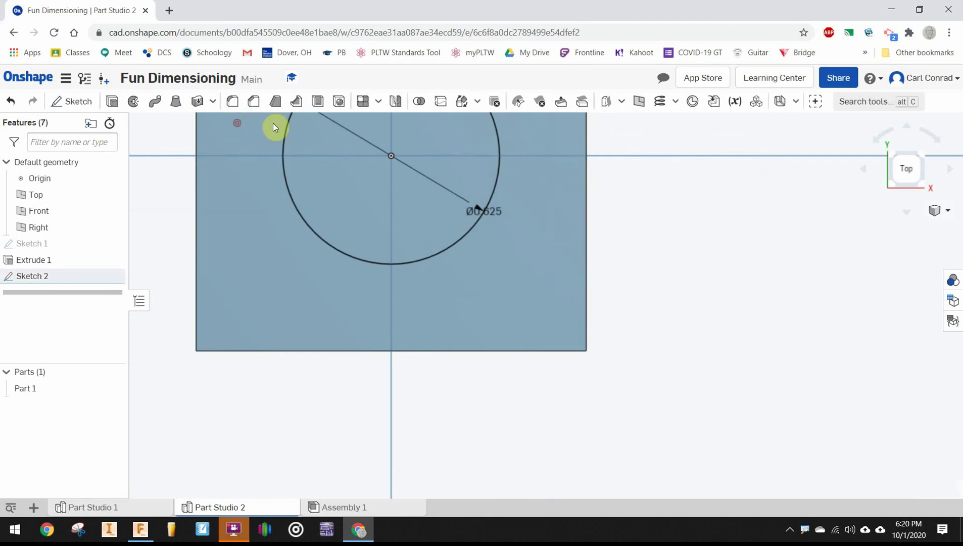
# Extrude the Sketch 2 circle 2.75 in upward as Extrude 2, forming the shaft.
pyautogui.click(891, 184)
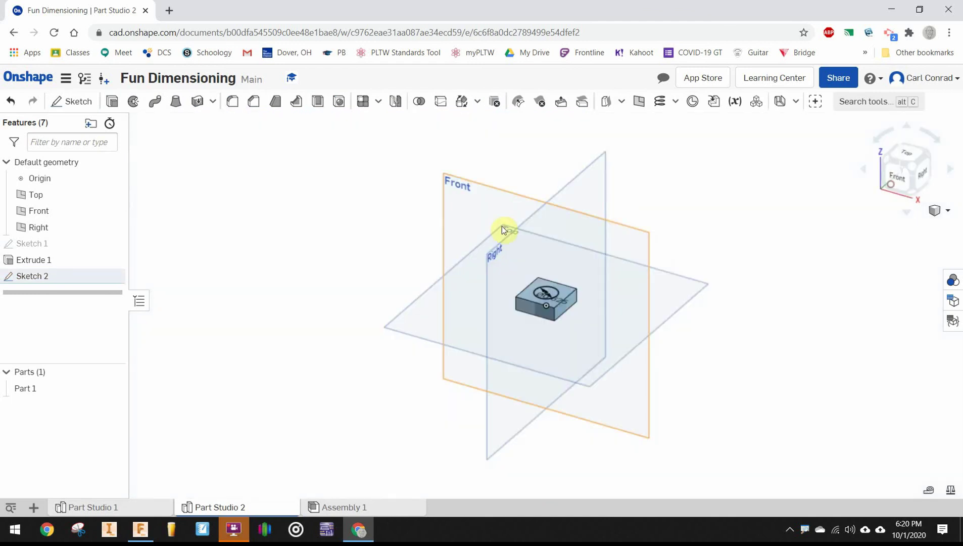
pyautogui.scroll(4, 491, 319)
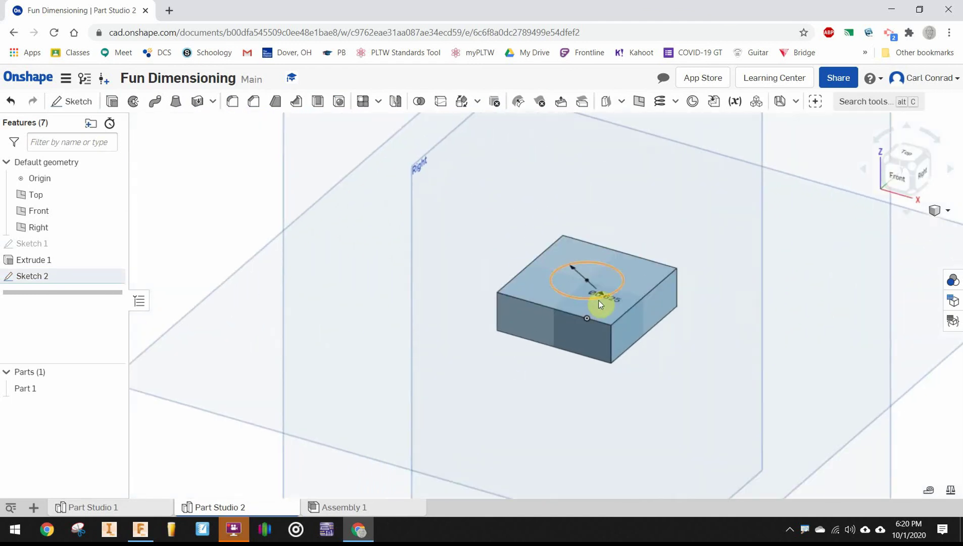
pyautogui.scroll(-3, 637, 415)
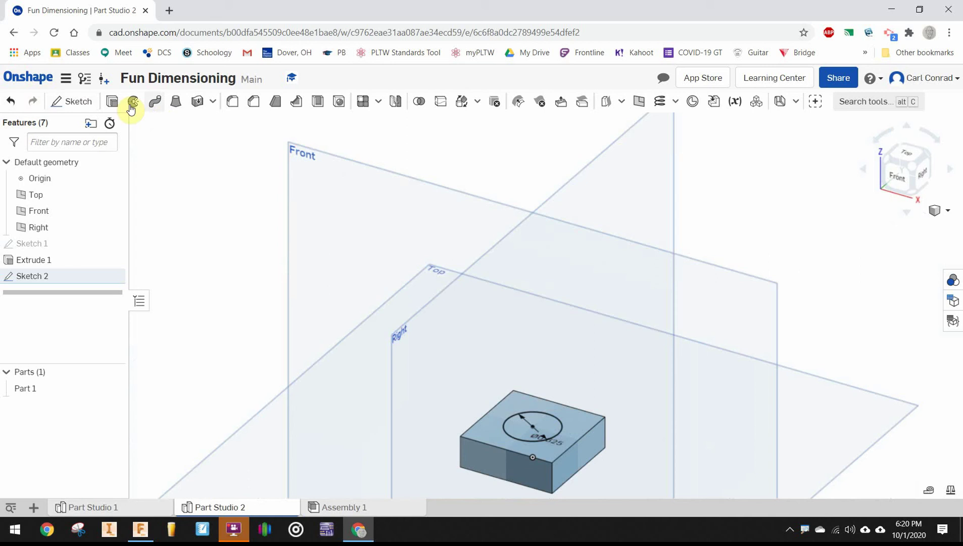
pyautogui.click(112, 101)
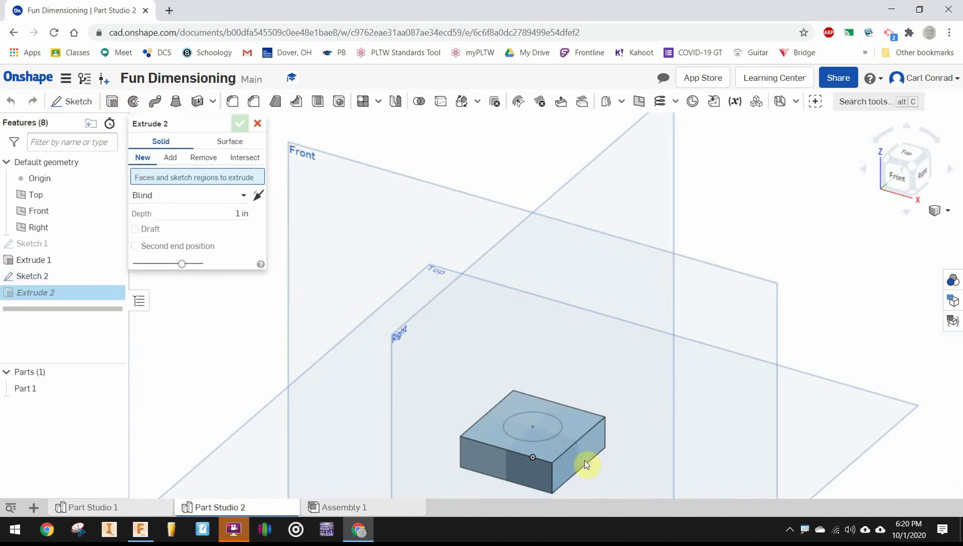
pyautogui.click(554, 432)
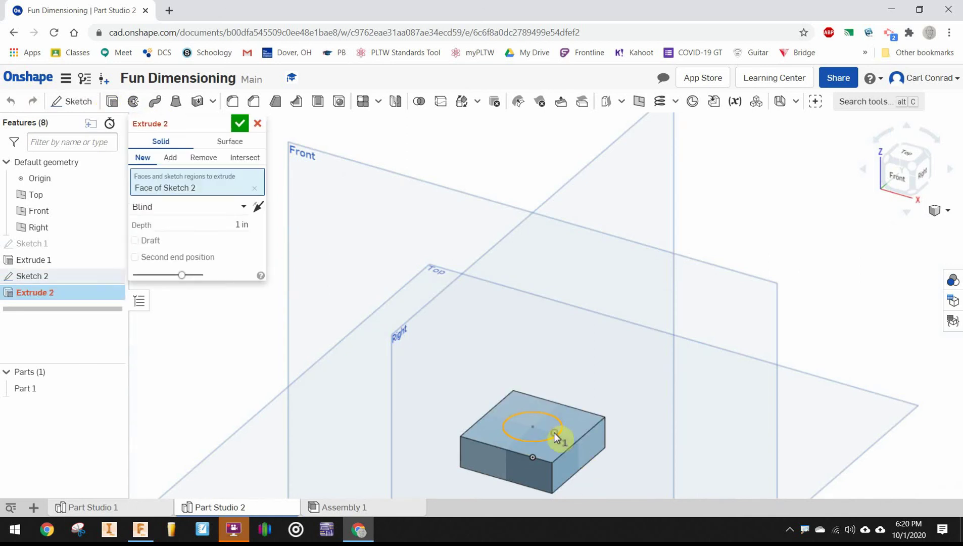
pyautogui.click(229, 229)
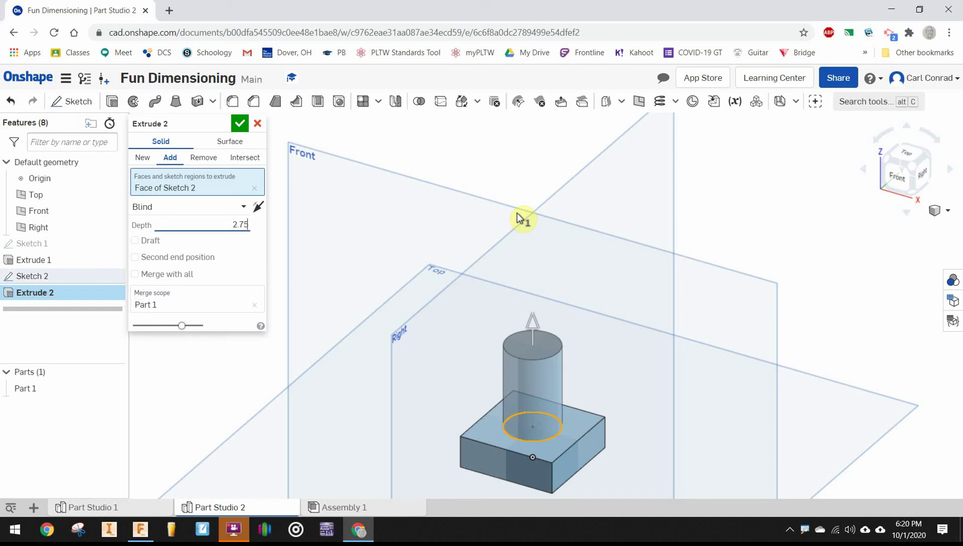
pyautogui.press('Return')
pyautogui.scroll(3, 334, 218)
pyautogui.scroll(-3, 548, 284)
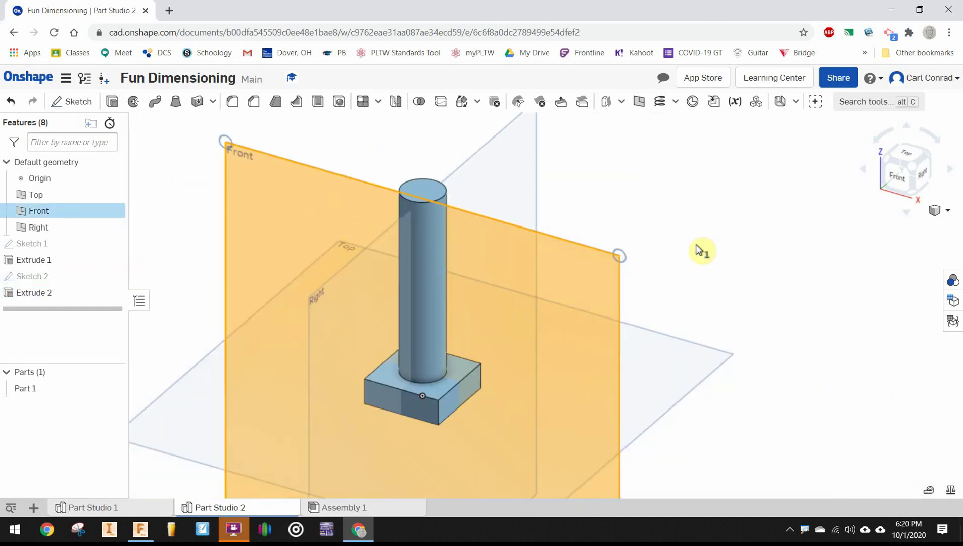
# Start Sketch 3 on the shaft's top face and draw a center-point rectangle on its centre.
pyautogui.hotkey('shift', 's')
pyautogui.moveTo(699, 249); pyautogui.dragTo(558, 213, button='right')
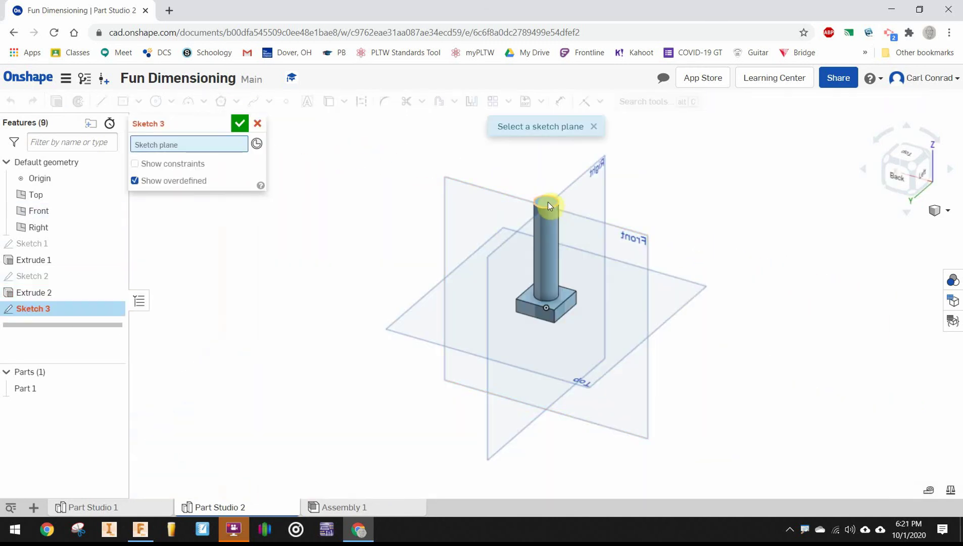
pyautogui.click(548, 202)
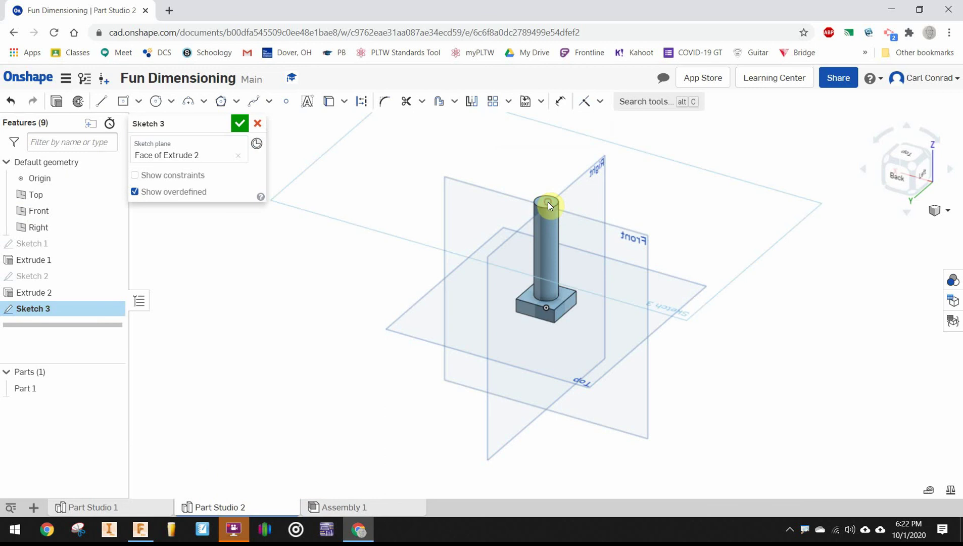
pyautogui.click(903, 166)
pyautogui.click(123, 104)
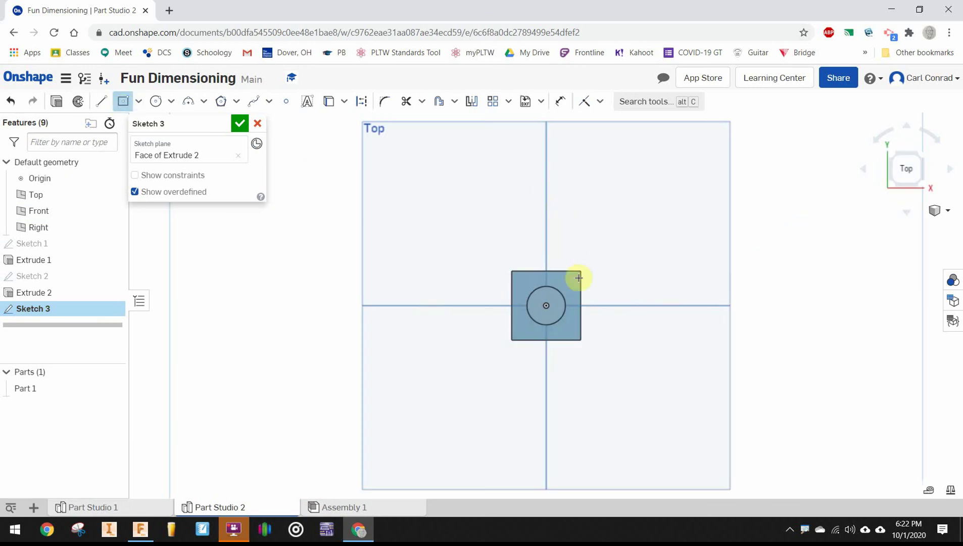
pyautogui.click(546, 304)
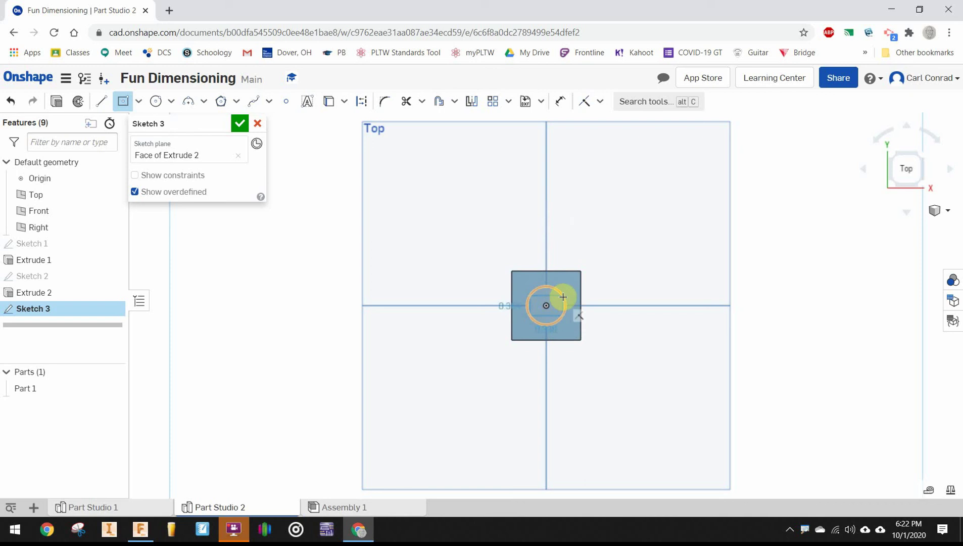
pyautogui.click(596, 251)
# Dimension the rectangle's height and width to 1.125 each.
pyautogui.click(560, 102)
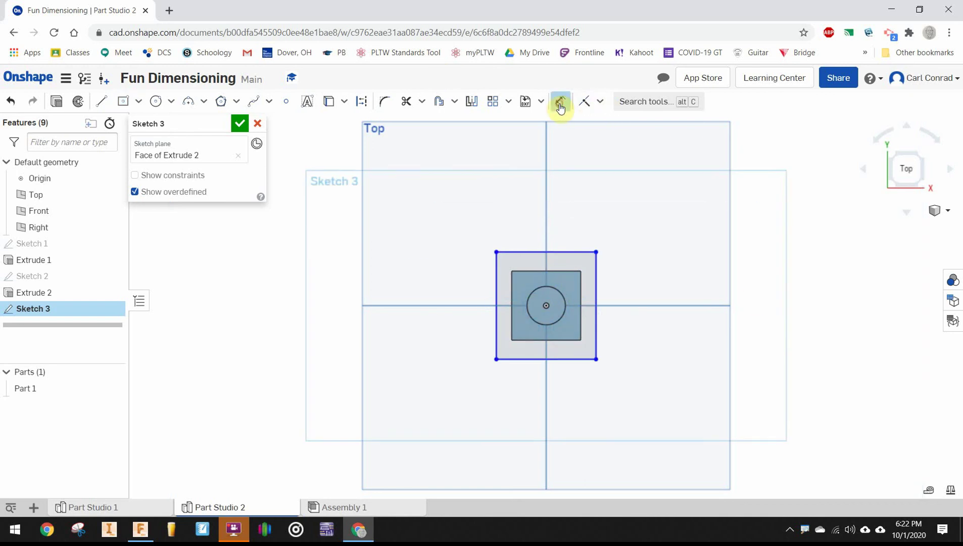
pyautogui.click(570, 360)
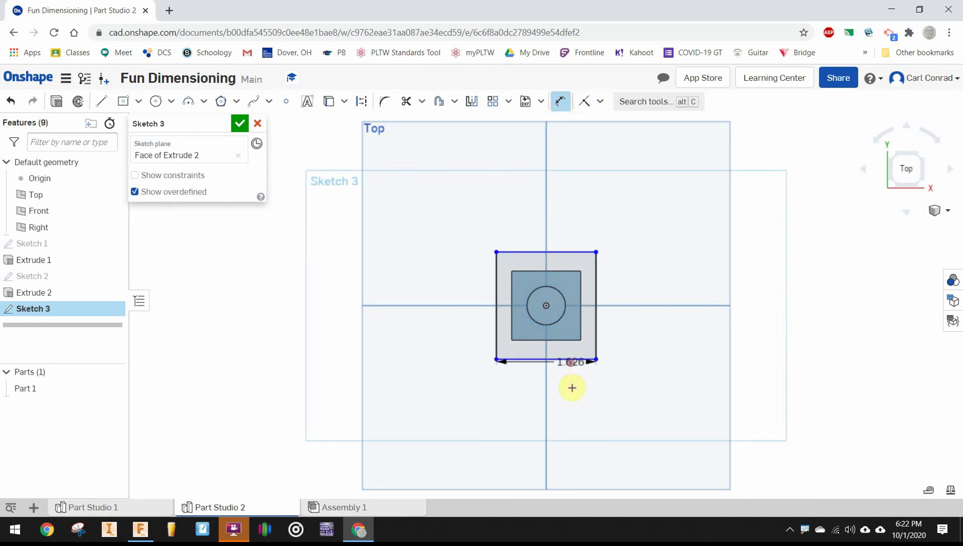
pyautogui.doubleClick(597, 279)
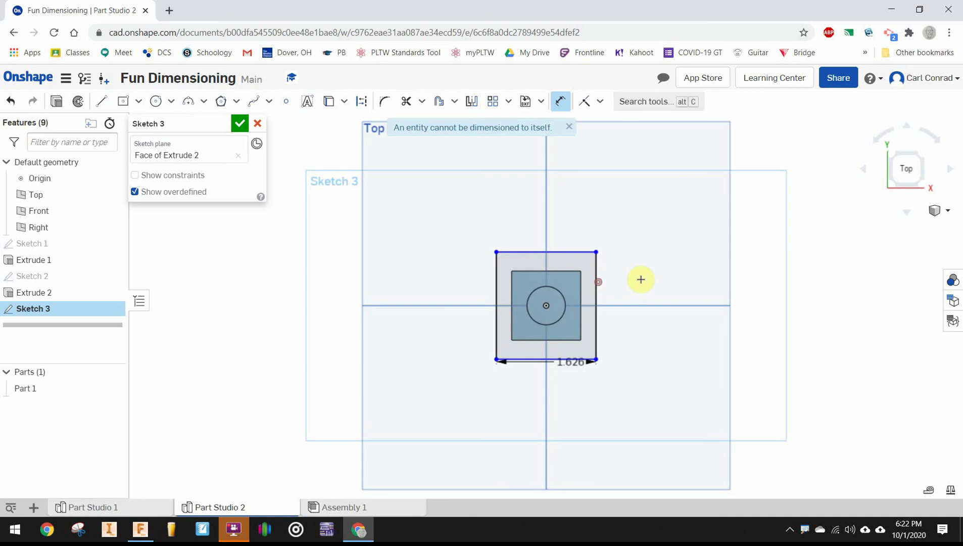
pyautogui.press('f')
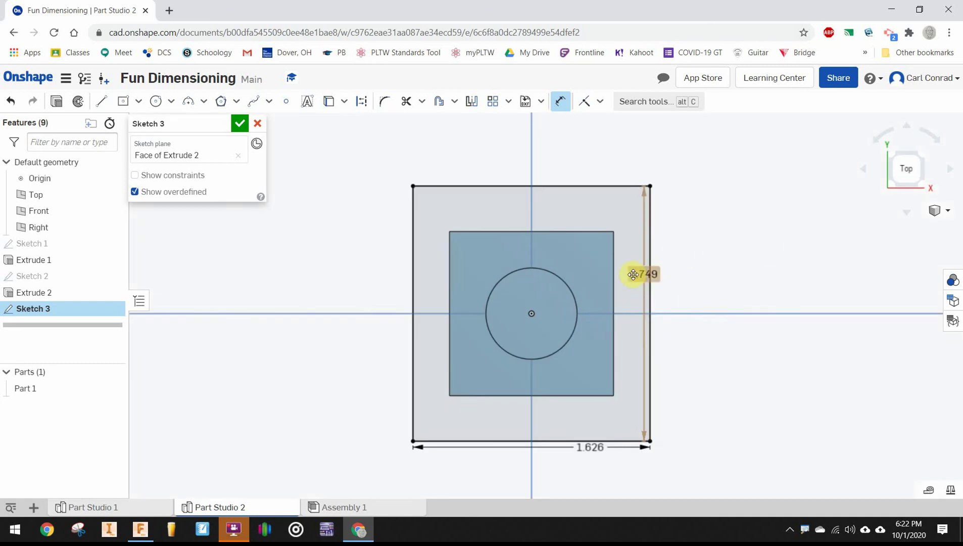
pyautogui.click(633, 274)
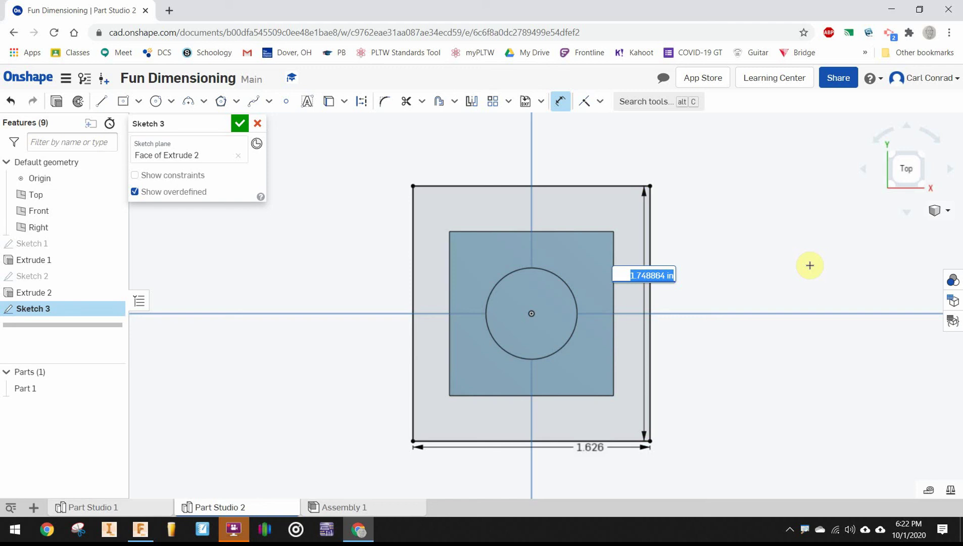
pyautogui.write('1.125')
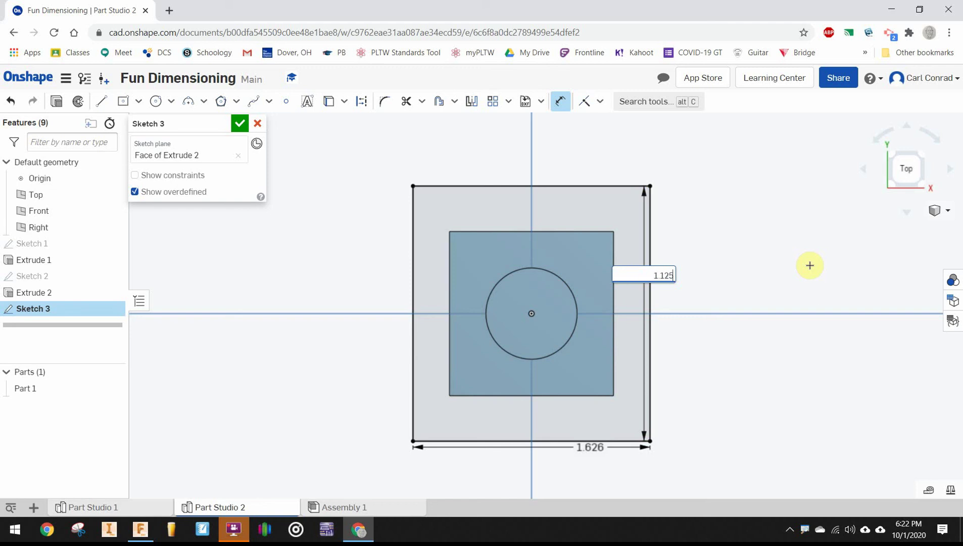
pyautogui.press('Return')
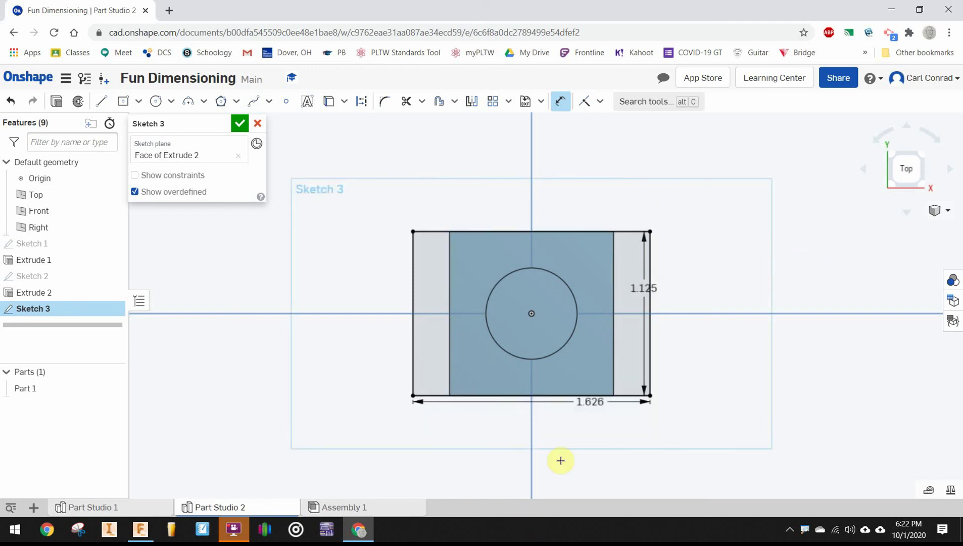
pyautogui.doubleClick(589, 408)
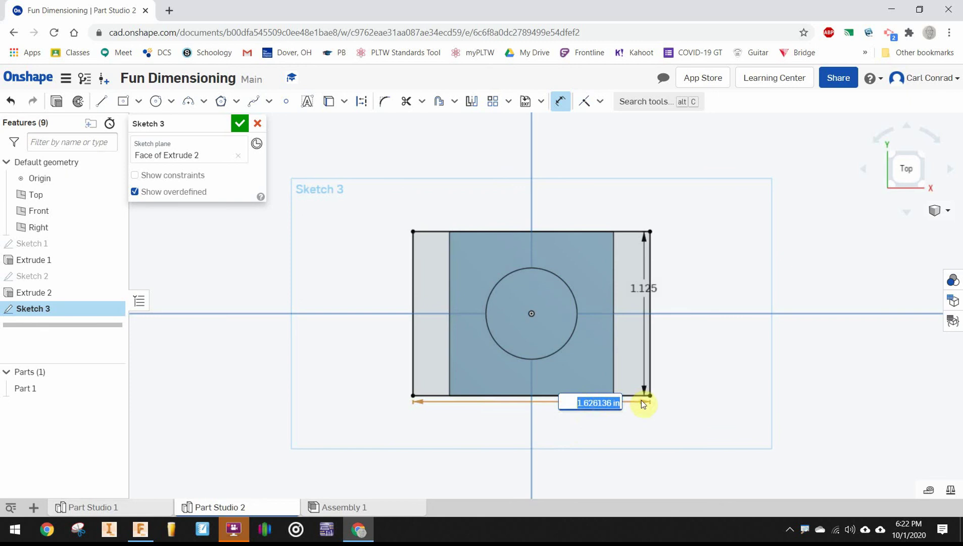
pyautogui.write('1.125')
pyautogui.press('Return')
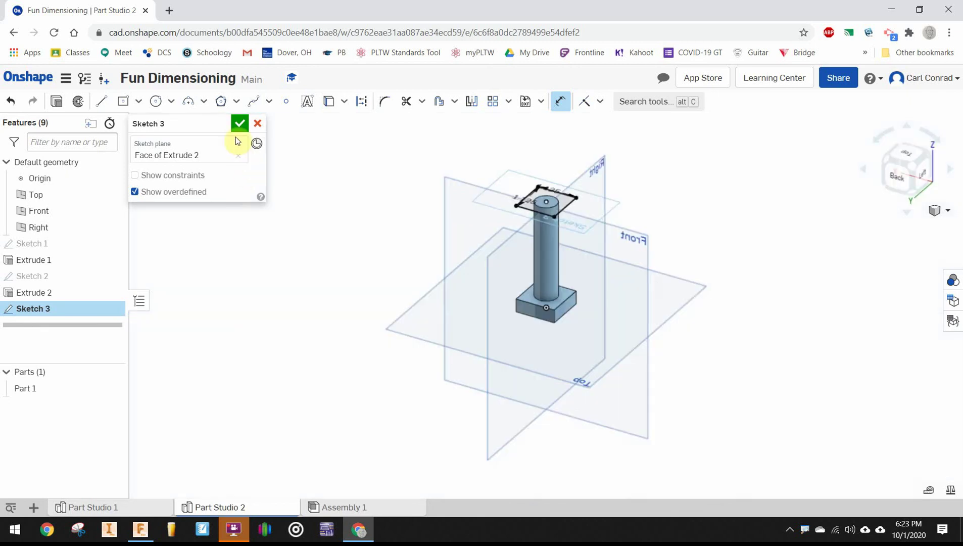
# Finish Sketch 3 and extrude both square regions 0.375 in, added to Part 1.
pyautogui.click(239, 124)
pyautogui.hotkey('shift', 'e')
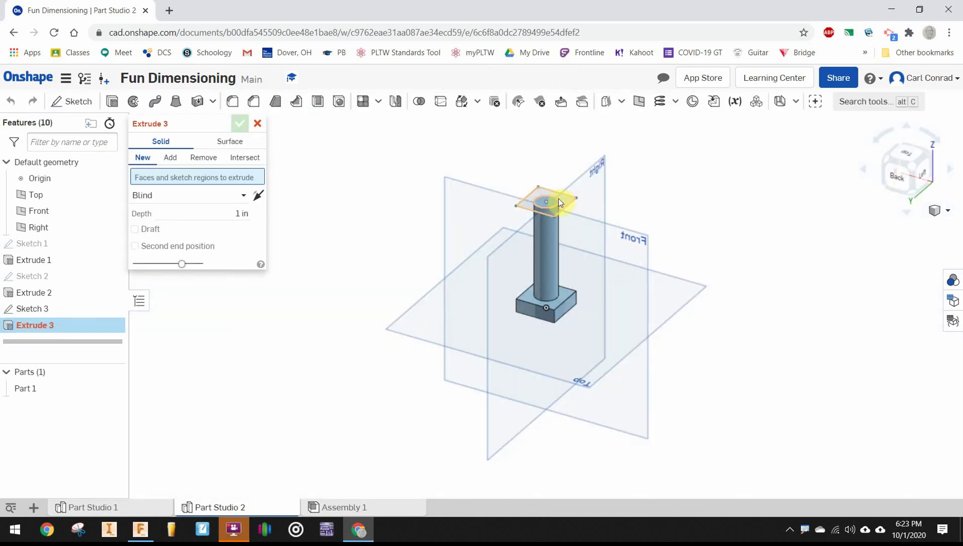
pyautogui.click(559, 211)
pyautogui.click(558, 211)
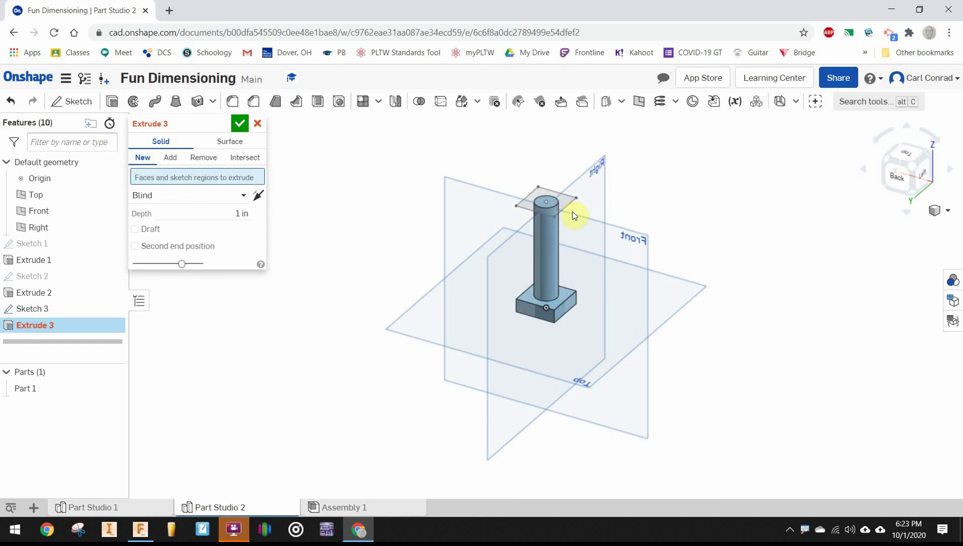
pyautogui.click(567, 203)
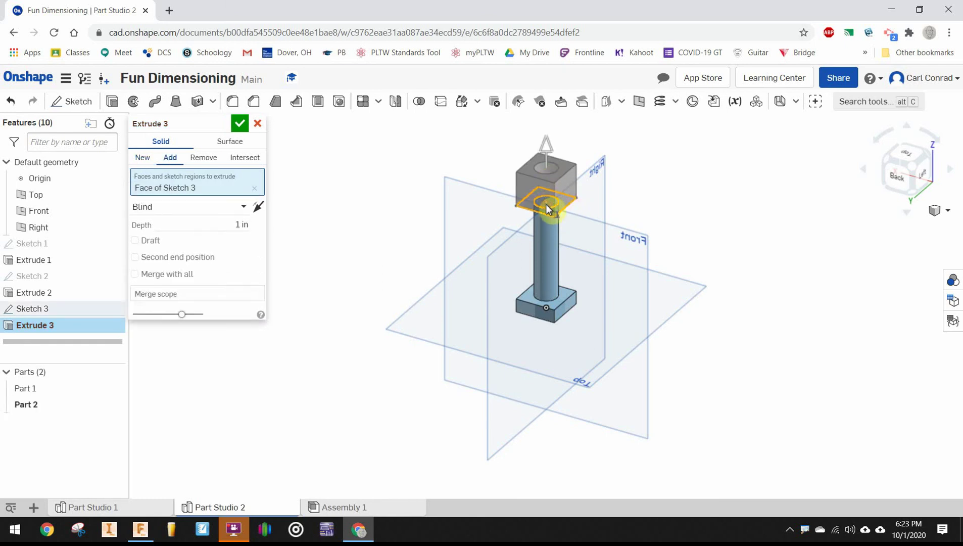
pyautogui.click(558, 169)
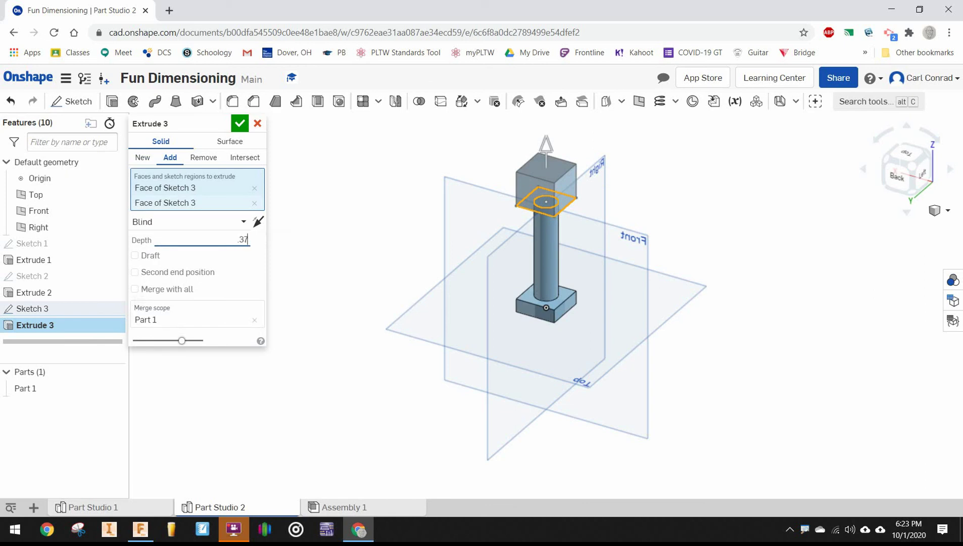
pyautogui.press('Return')
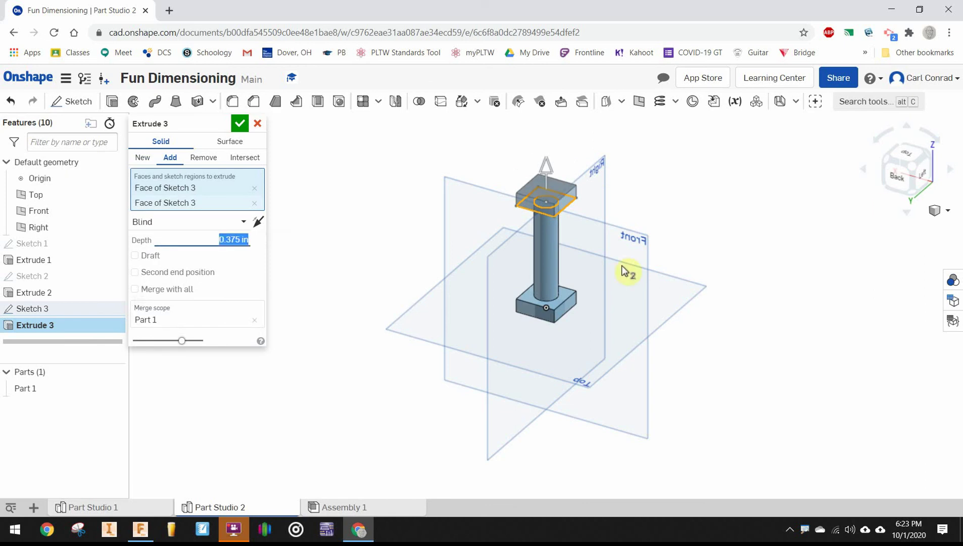
pyautogui.click(241, 122)
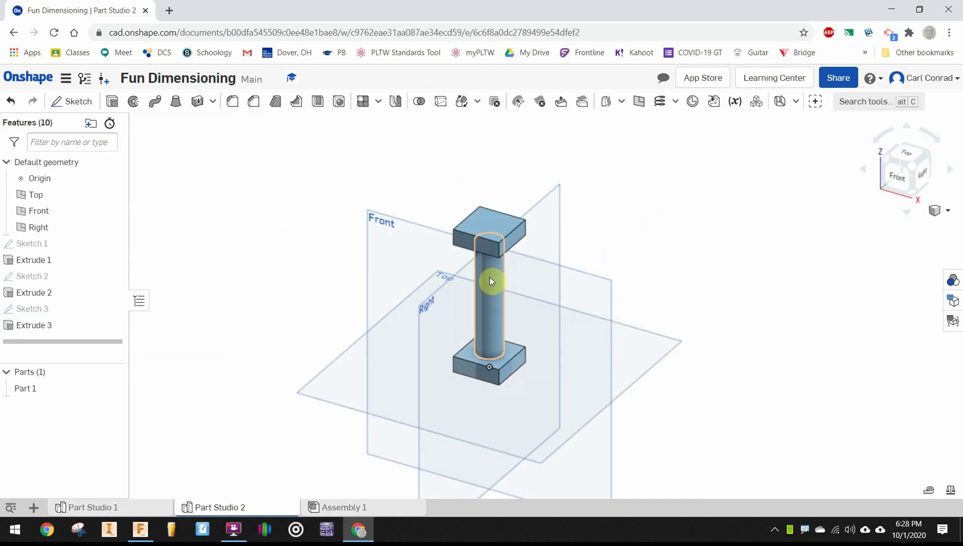
# Start Sketch 4 on the cap's top face and place a single point near its centre.
pyautogui.click(63, 105)
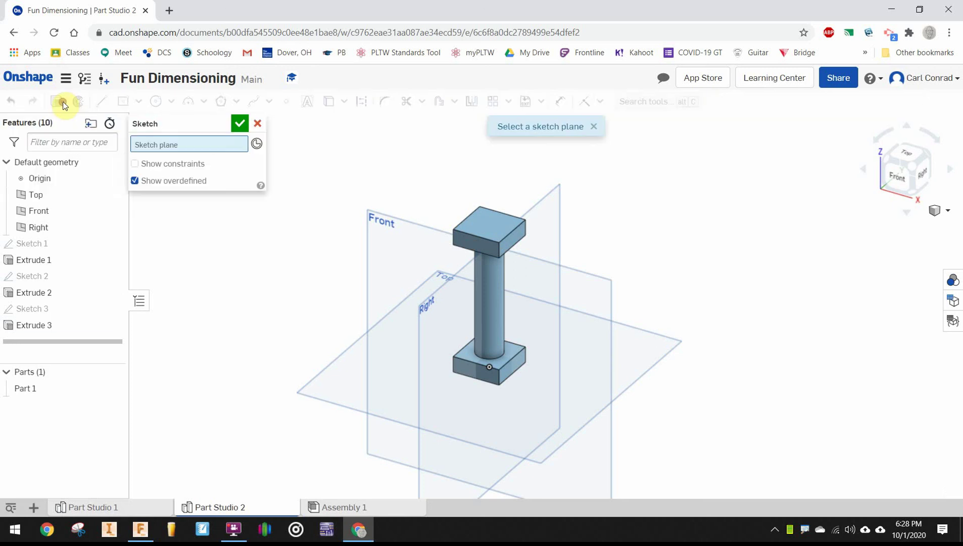
pyautogui.click(471, 228)
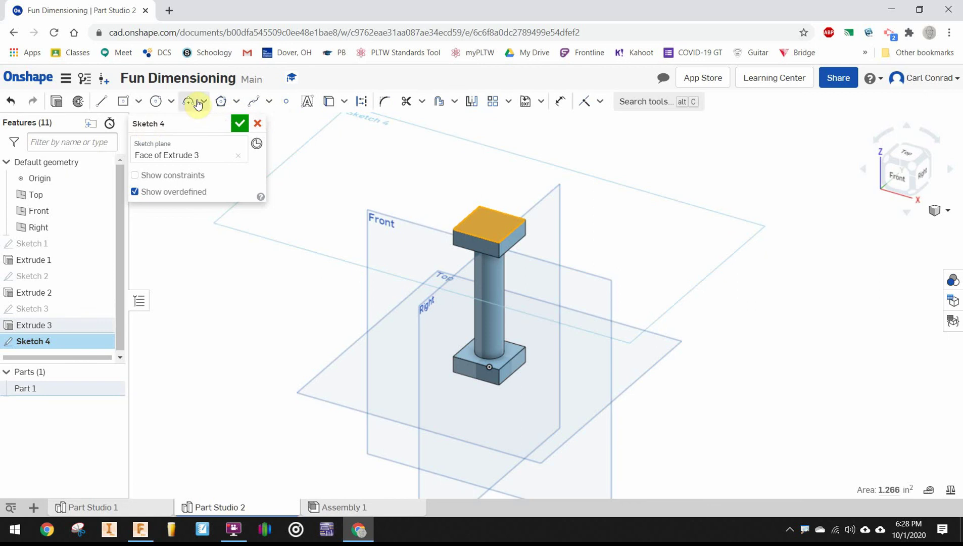
pyautogui.click(286, 102)
pyautogui.scroll(5, 500, 199)
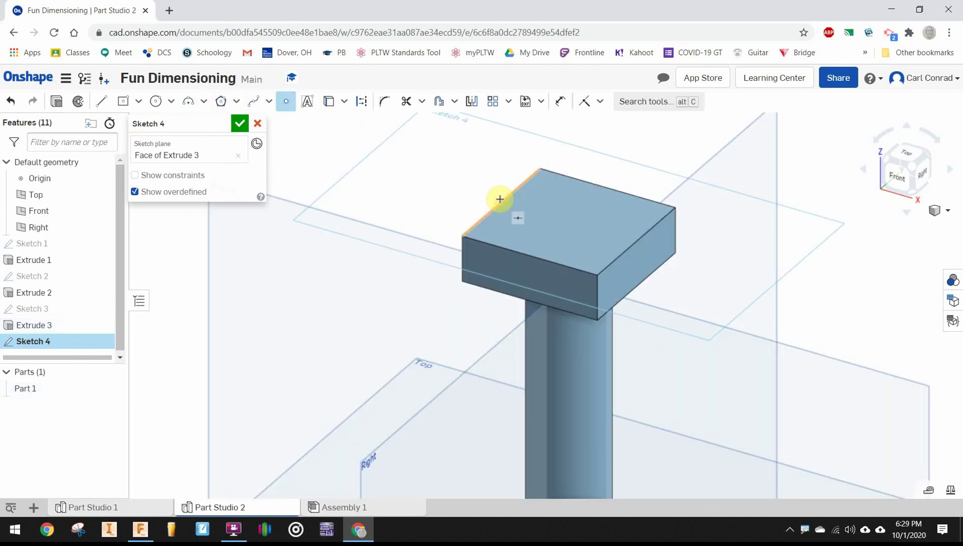
pyautogui.click(568, 222)
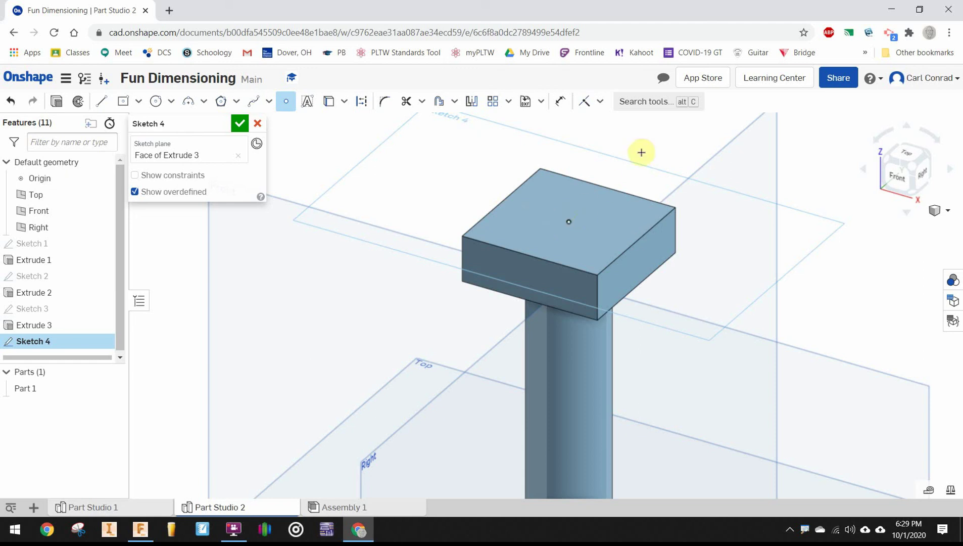
pyautogui.press('Escape')
pyautogui.scroll(5, 571, 224)
pyautogui.scroll(3, 571, 223)
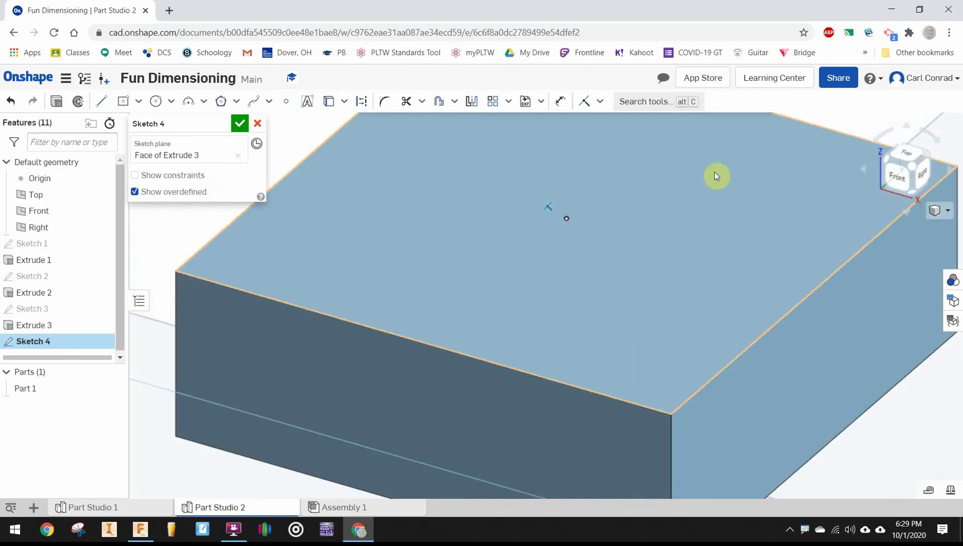
pyautogui.scroll(-2, 723, 173)
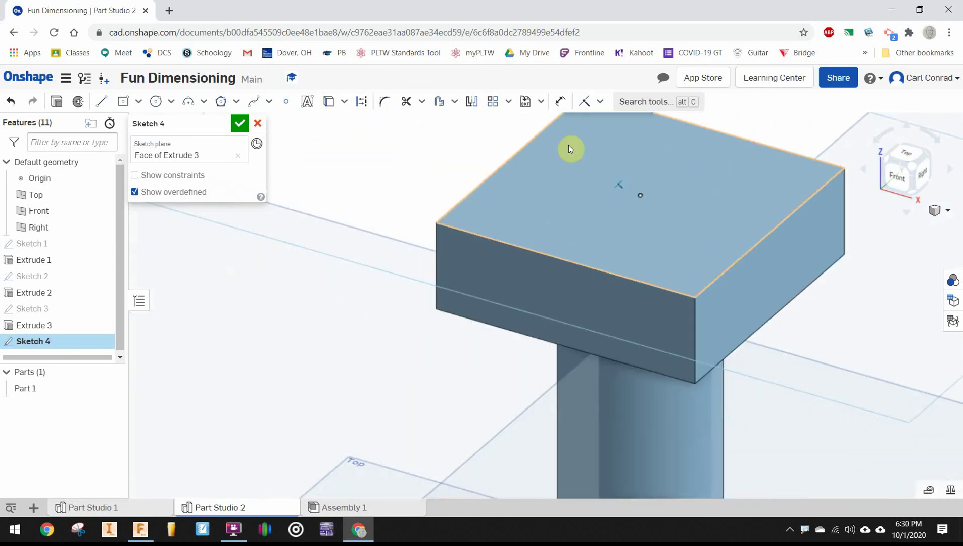
# Finish Sketch 4 and cut a 0.375 in simple through hole at its point in the top cap.
pyautogui.click(241, 123)
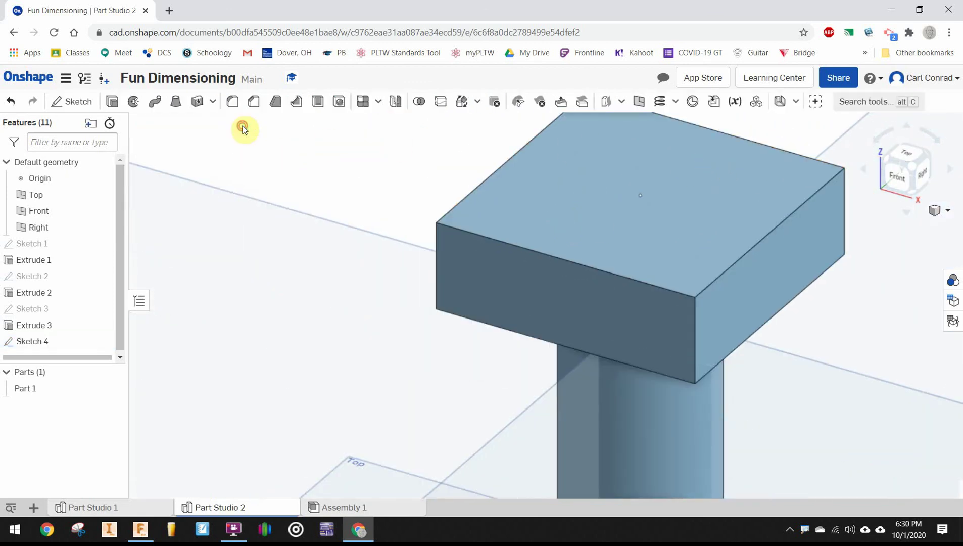
pyautogui.click(339, 101)
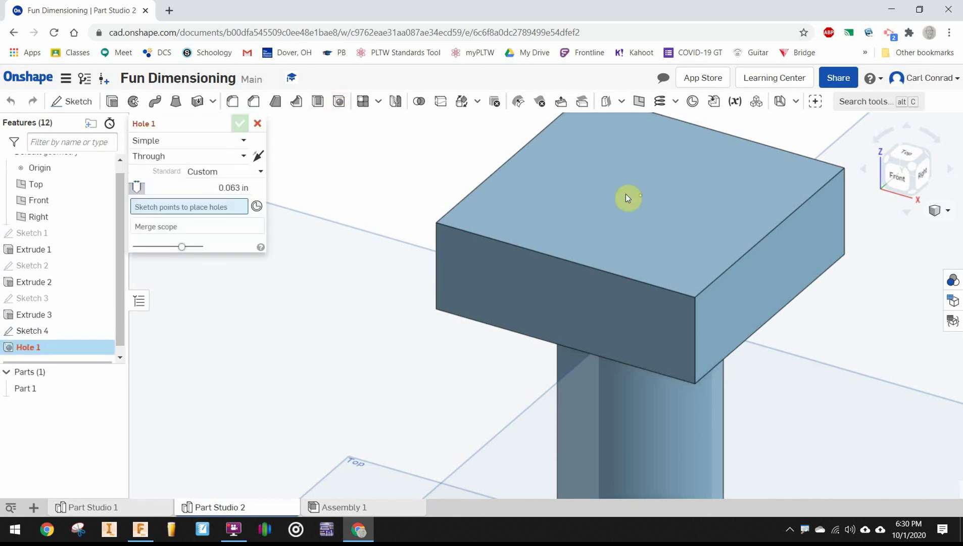
pyautogui.click(641, 195)
pyautogui.click(233, 188)
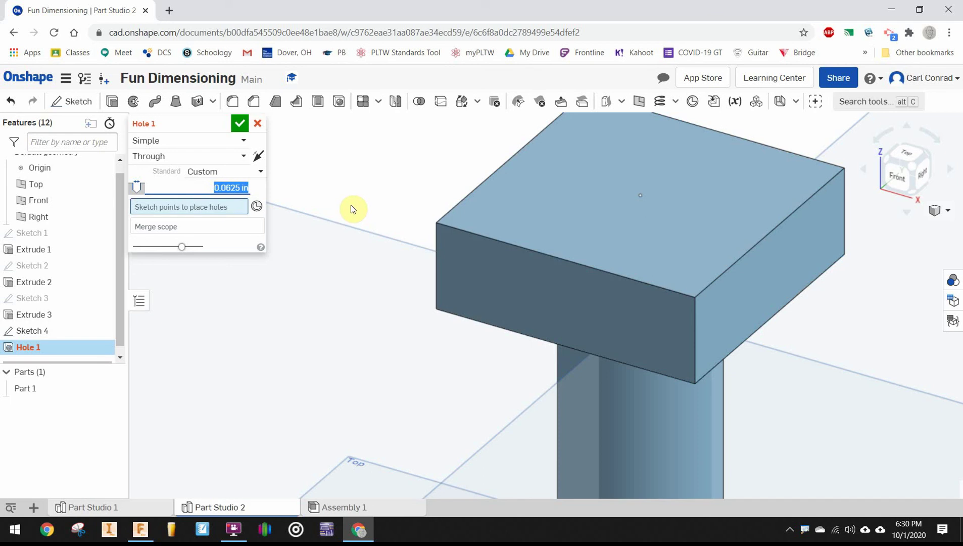
pyautogui.write('.375')
pyautogui.press('Return')
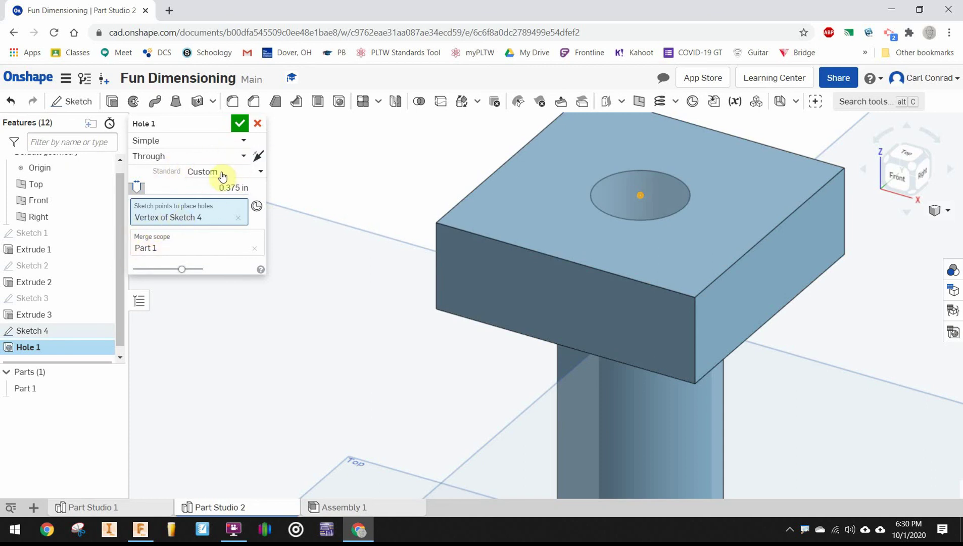
pyautogui.scroll(-5, 400, 305)
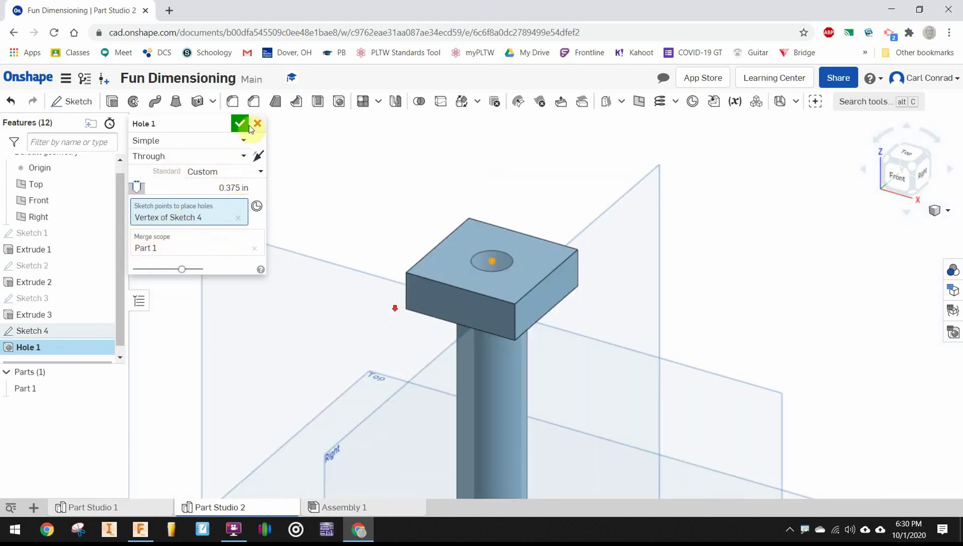
pyautogui.click(241, 124)
pyautogui.scroll(3, 679, 307)
pyautogui.scroll(-5, 710, 305)
pyautogui.moveTo(710, 305); pyautogui.dragTo(598, 296, button='right')
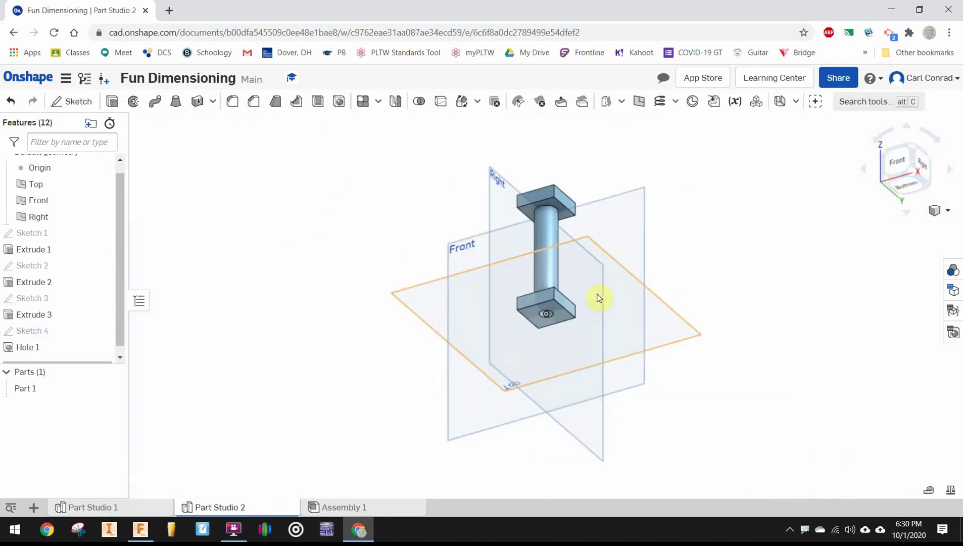
pyautogui.click(915, 145)
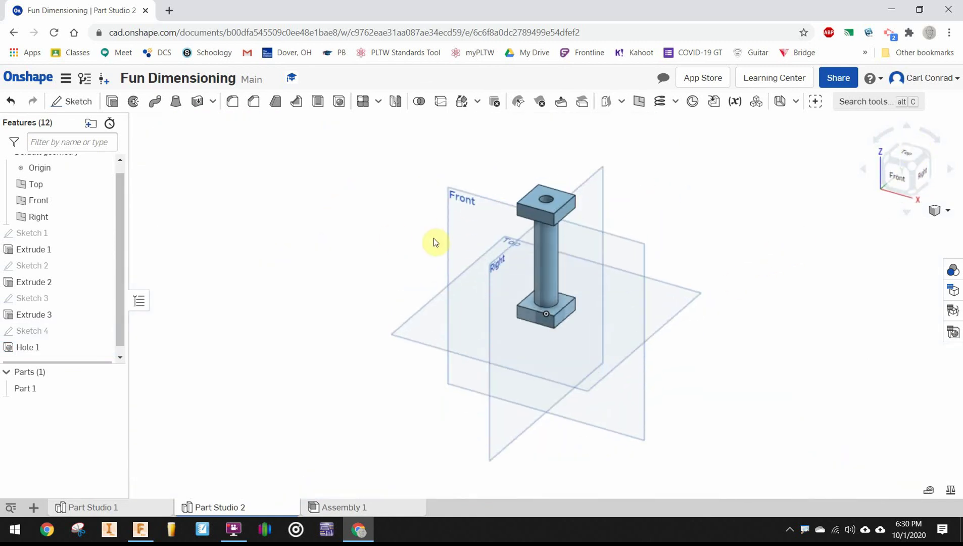
pyautogui.scroll(3, 448, 243)
pyautogui.moveTo(434, 223); pyautogui.dragTo(390, 279, button='middle')
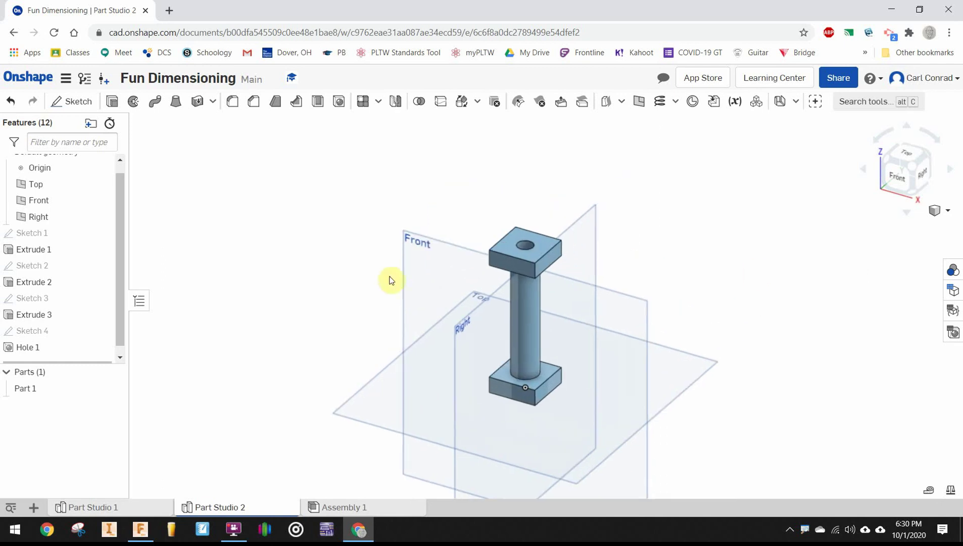